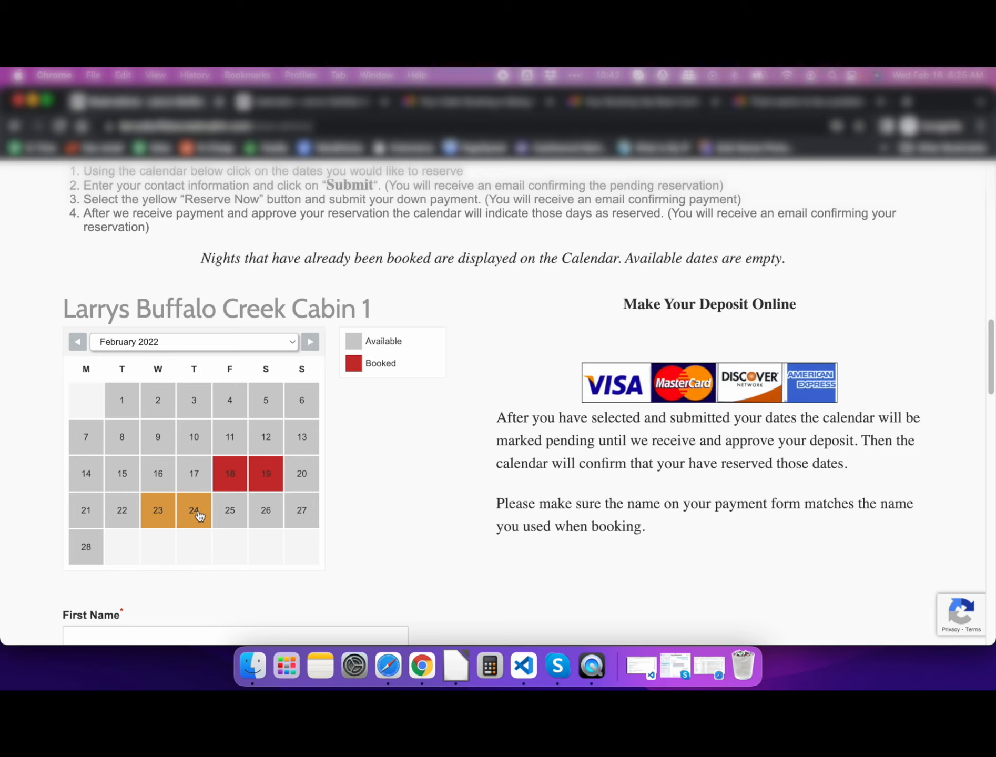
- Select February 23–24 on the Cabin 1 calendar and enter the guest's first name, last name, e-mail and phone
left_click(198, 516)
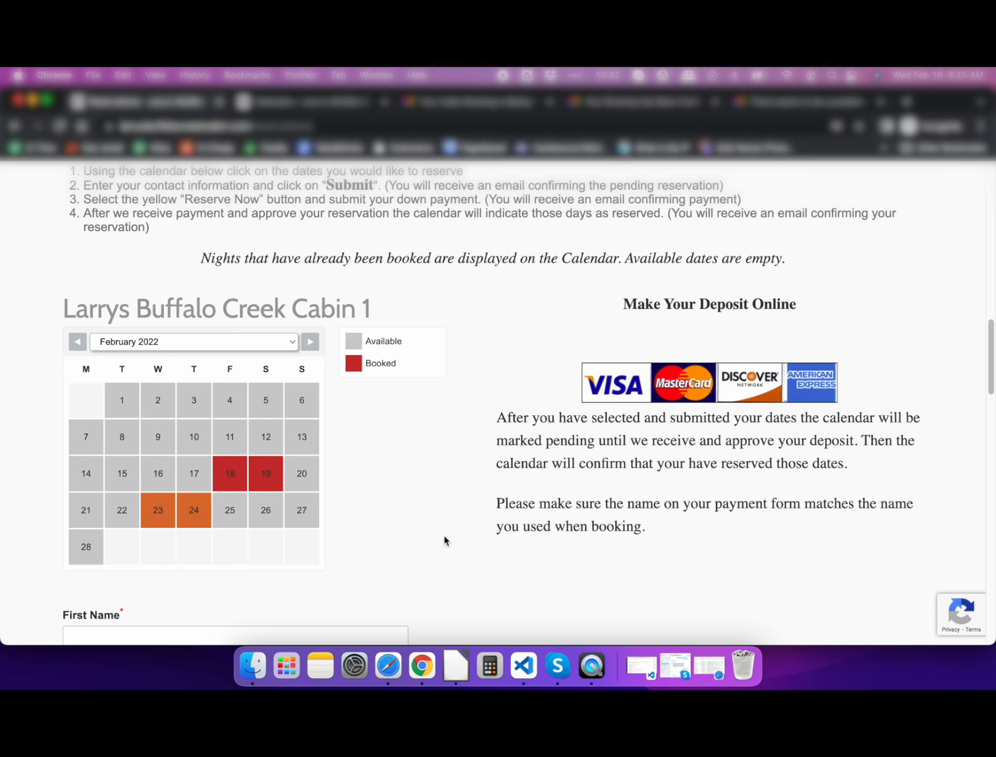
scroll(444, 541, "down", 6)
scroll(443, 541, "down", 2)
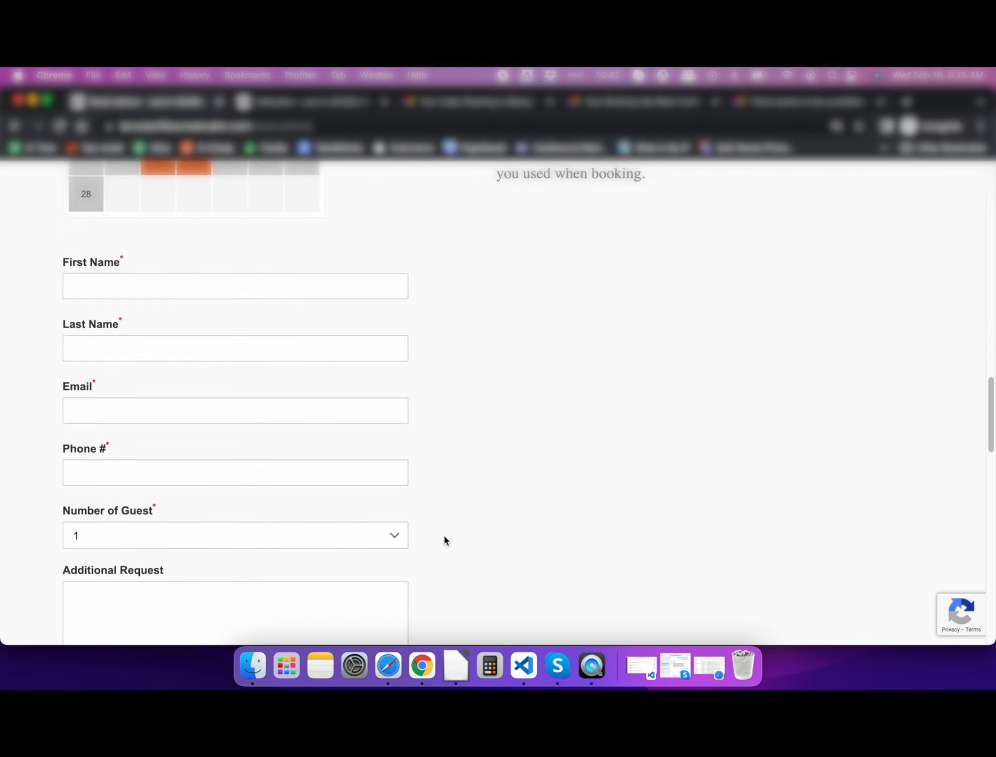
left_click(110, 250)
type("David")
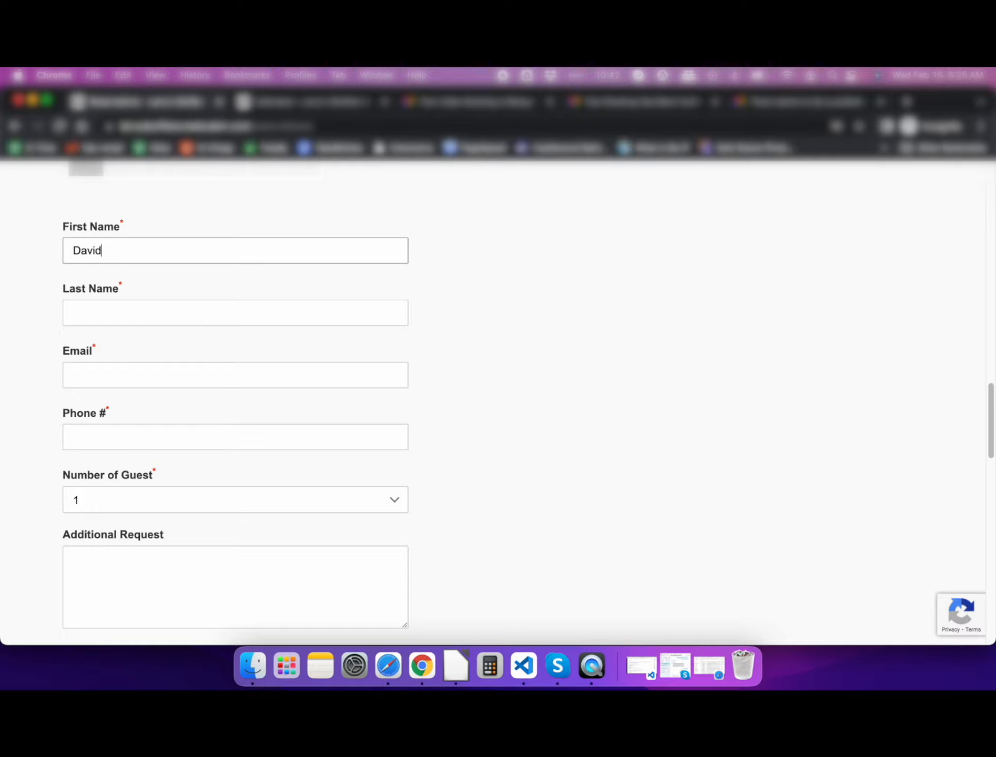
left_click(96, 315)
type("T.")
left_click(90, 380)
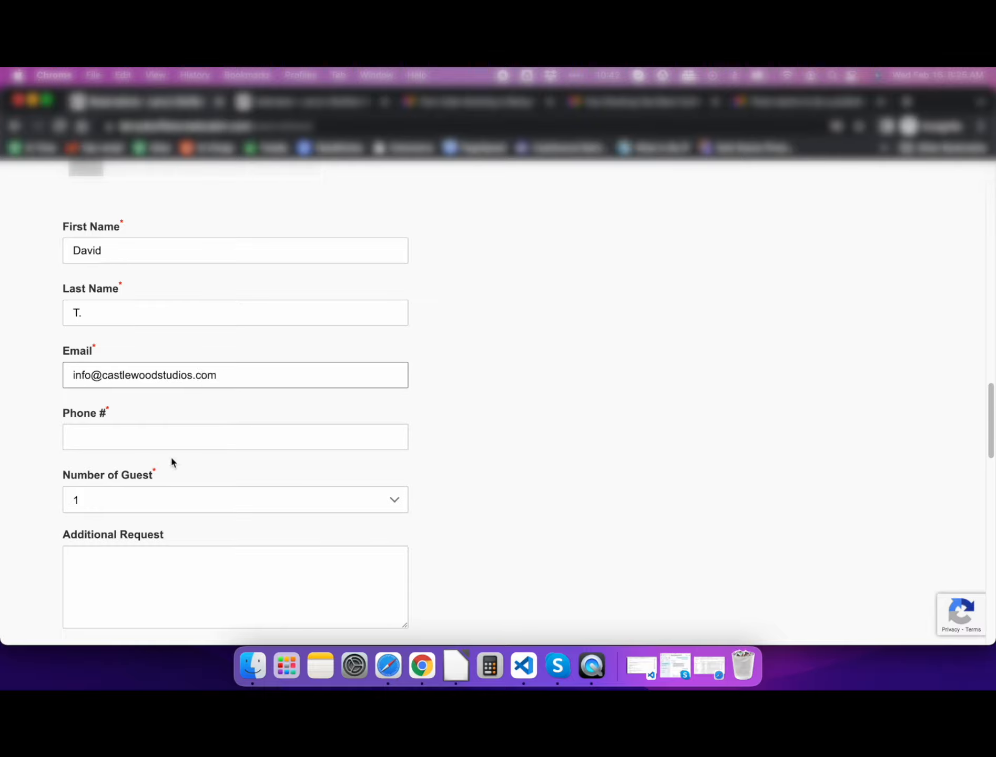
left_click(172, 444)
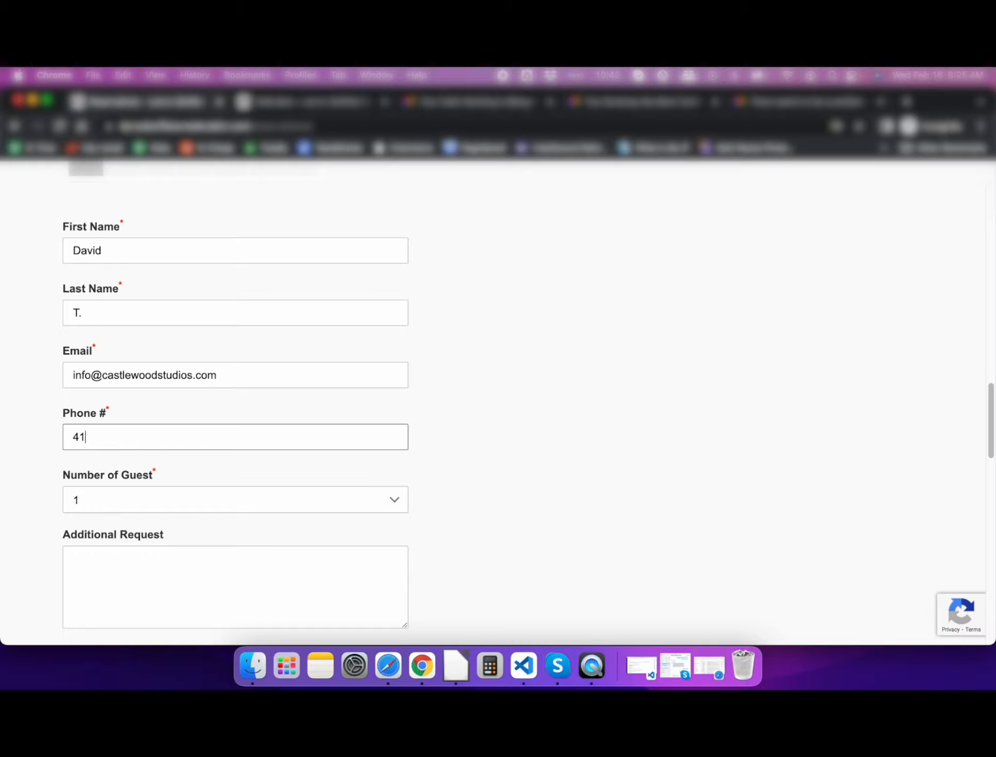
- Set Number of Guest to 3, add a test note as the request, and submit the reservation
scroll(356, 518, "down", 4)
left_click(105, 288)
left_click(82, 326)
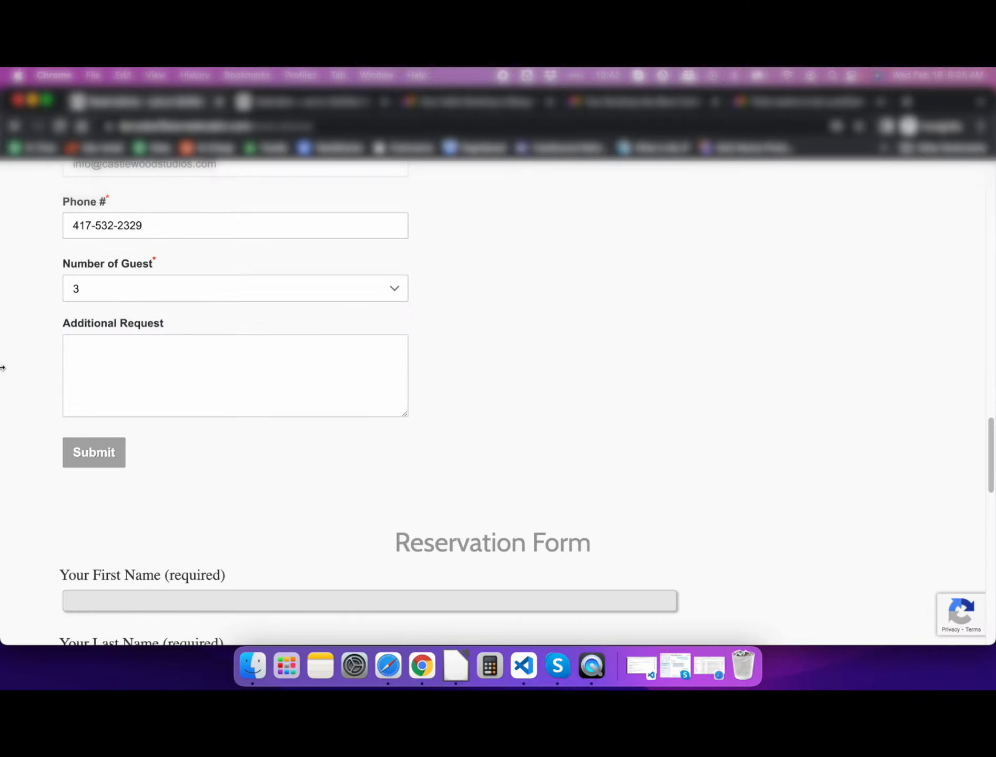
key("Tab")
type("This is just a t")
left_click(82, 454)
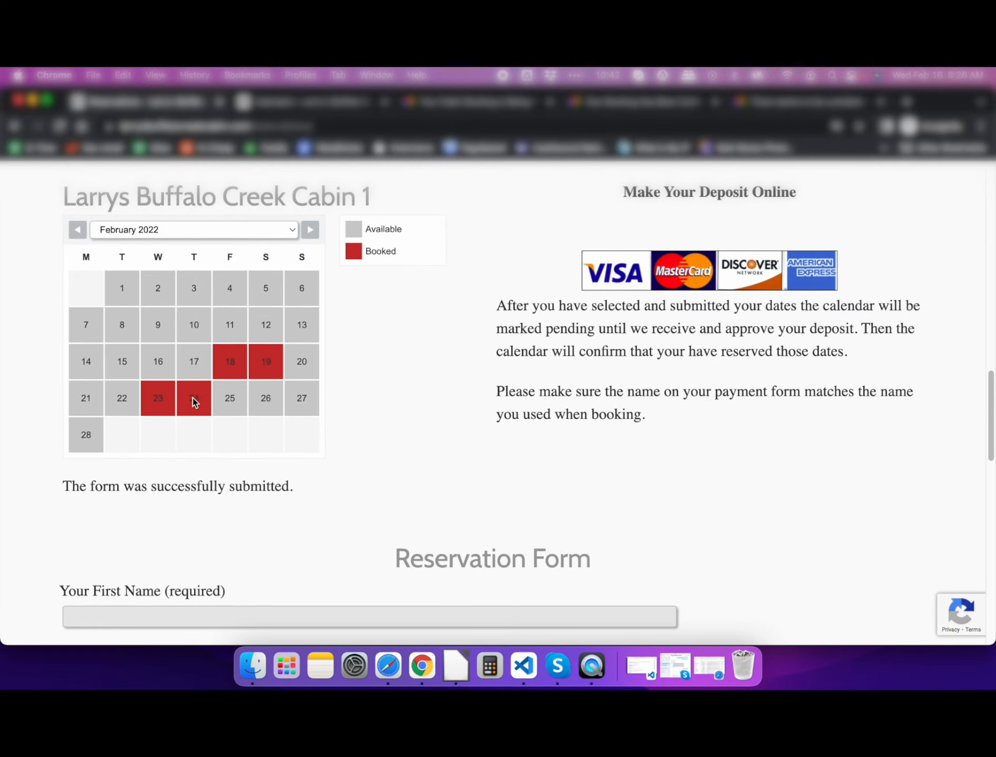
- Log in to the WordPress admin with the prefilled manager username and password
scroll(370, 378, "up", 2)
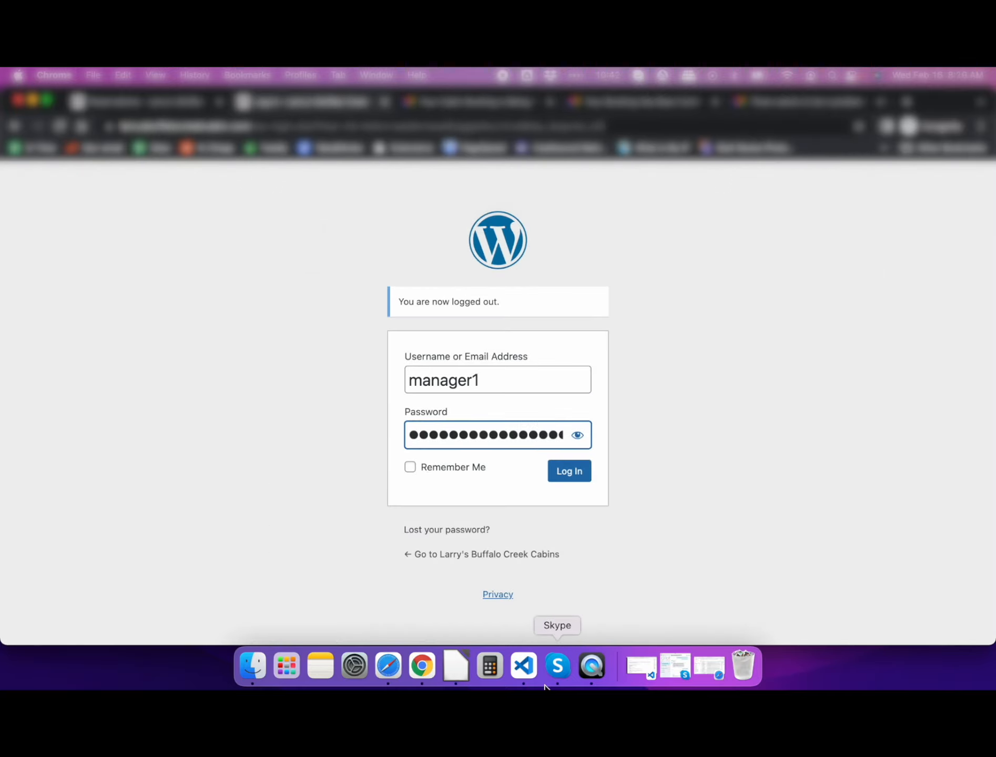
left_click(589, 669)
left_click(568, 478)
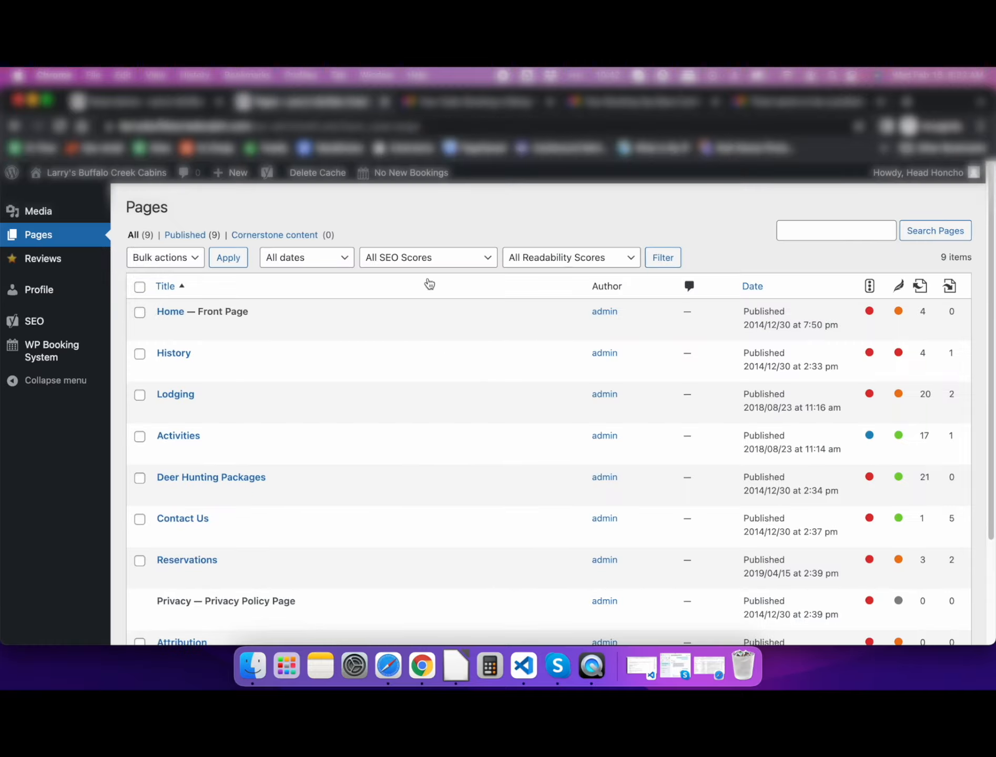
- Go to WP Booking System's Calendars page from the admin sidebar
mouse_move(49, 356)
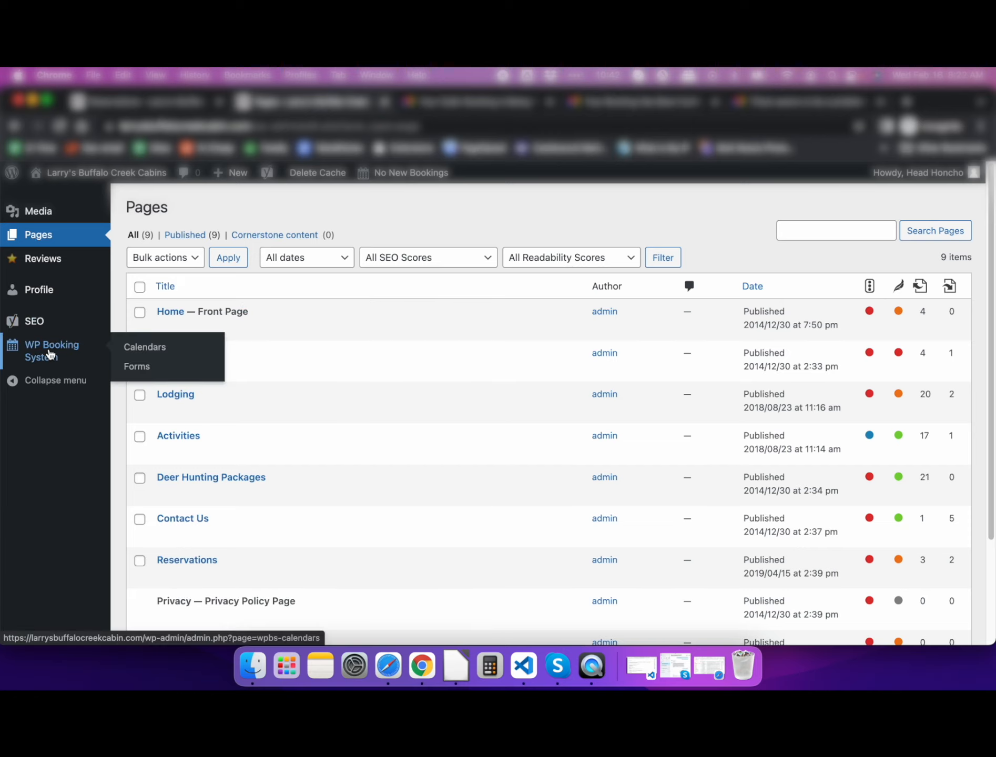
left_click(149, 350)
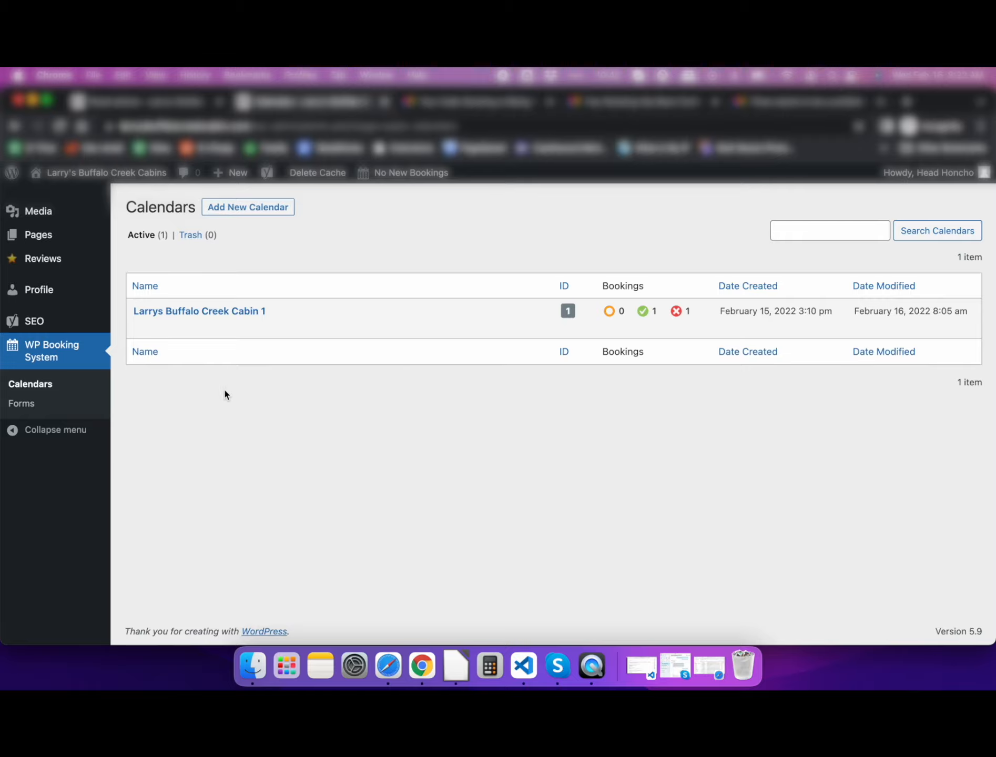
- Open the Larrys Buffalo Creek Cabin 1 calendar and review its pending bookings and February dates
left_click(234, 312)
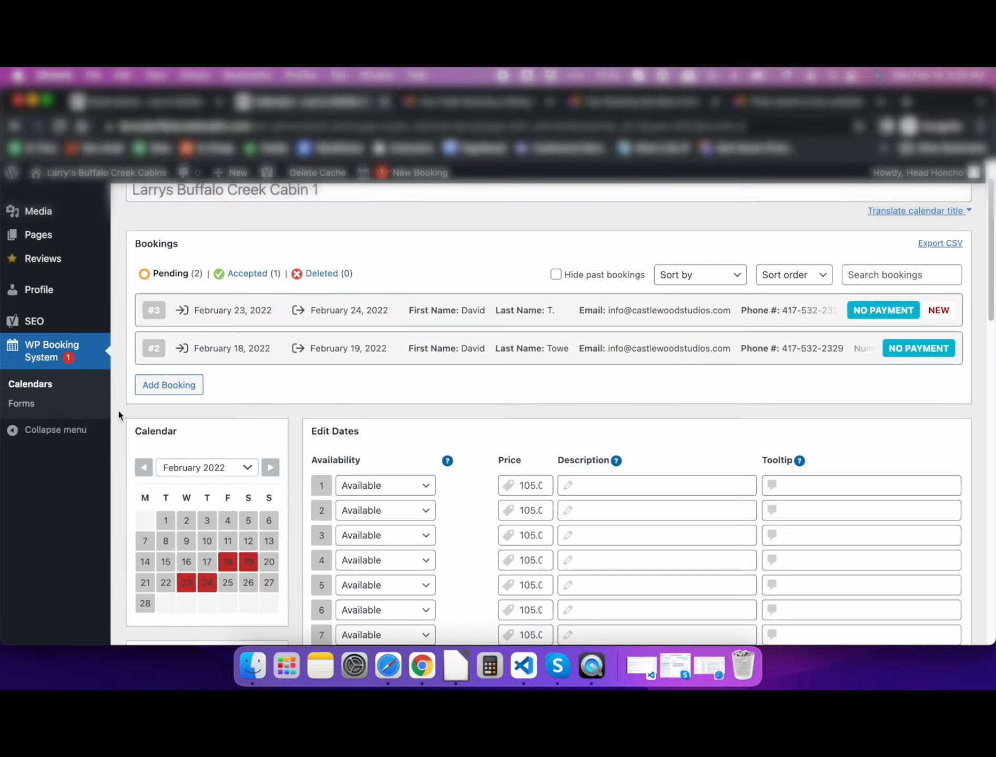
scroll(118, 410, "up", 1)
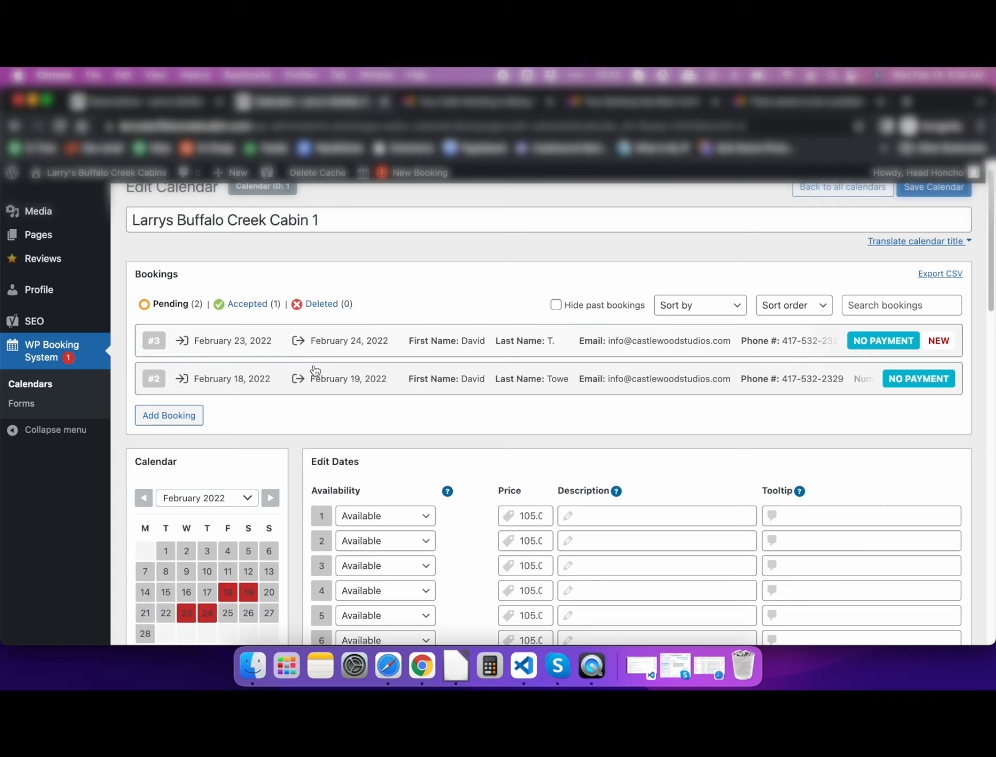
scroll(117, 491, "down", 5)
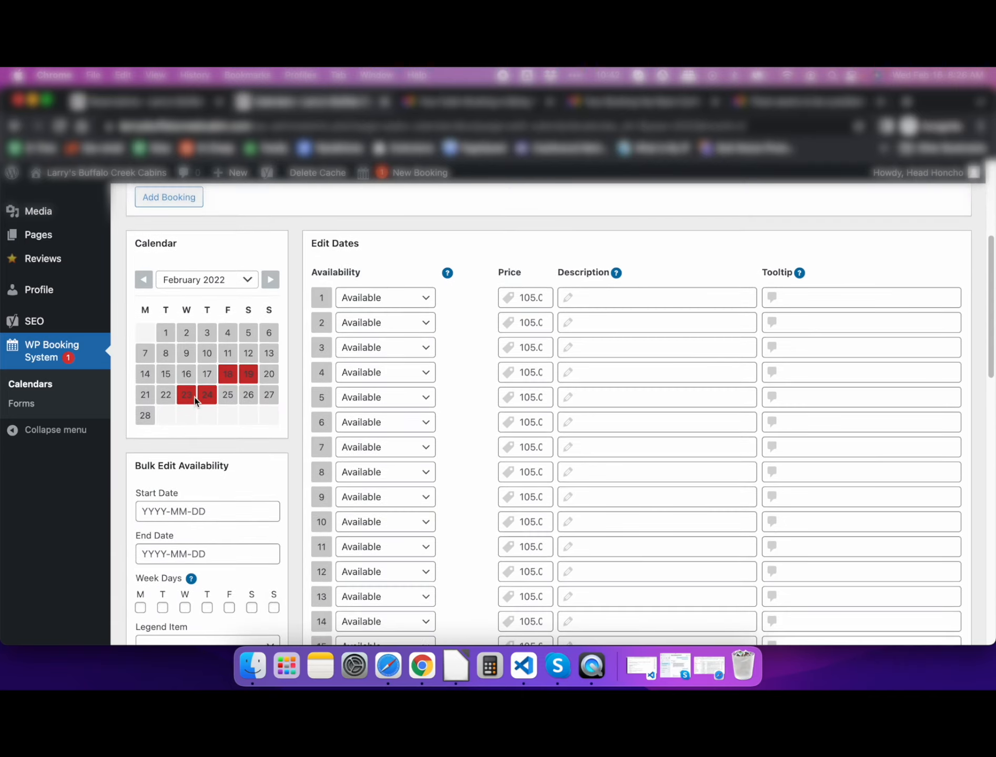
scroll(292, 477, "down", 5)
scroll(294, 476, "down", 5)
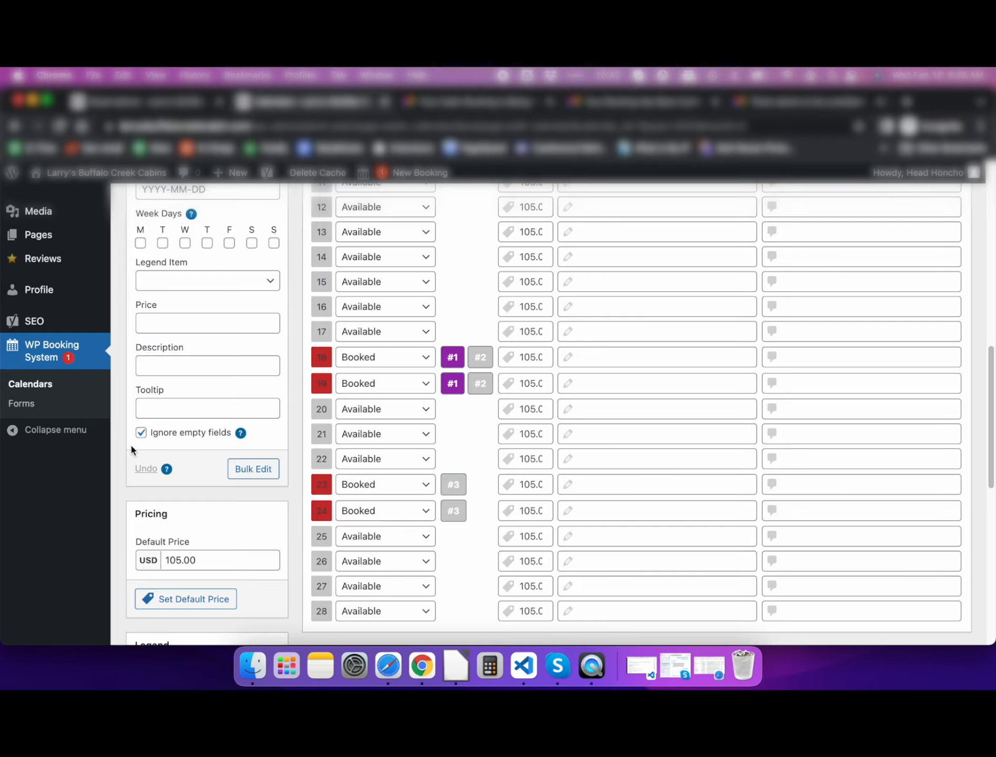
scroll(123, 452, "up", 1)
scroll(123, 453, "up", 6)
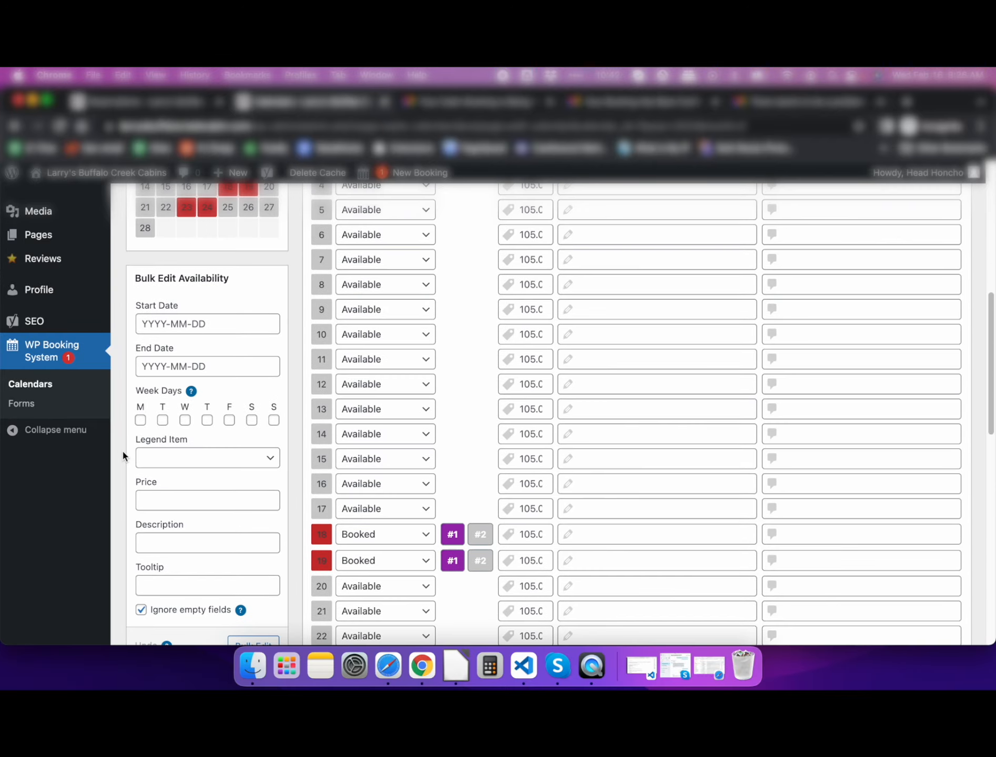
- Check February 23's availability choices, leaving the day marked Booked
scroll(123, 453, "down", 7)
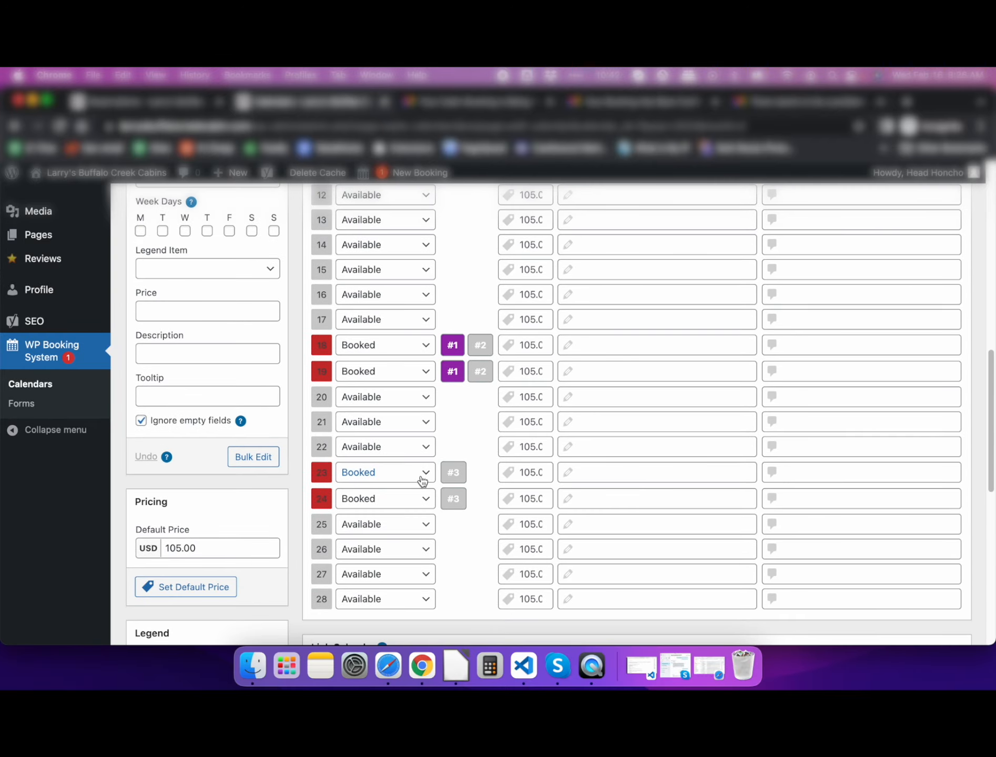
left_click(425, 478)
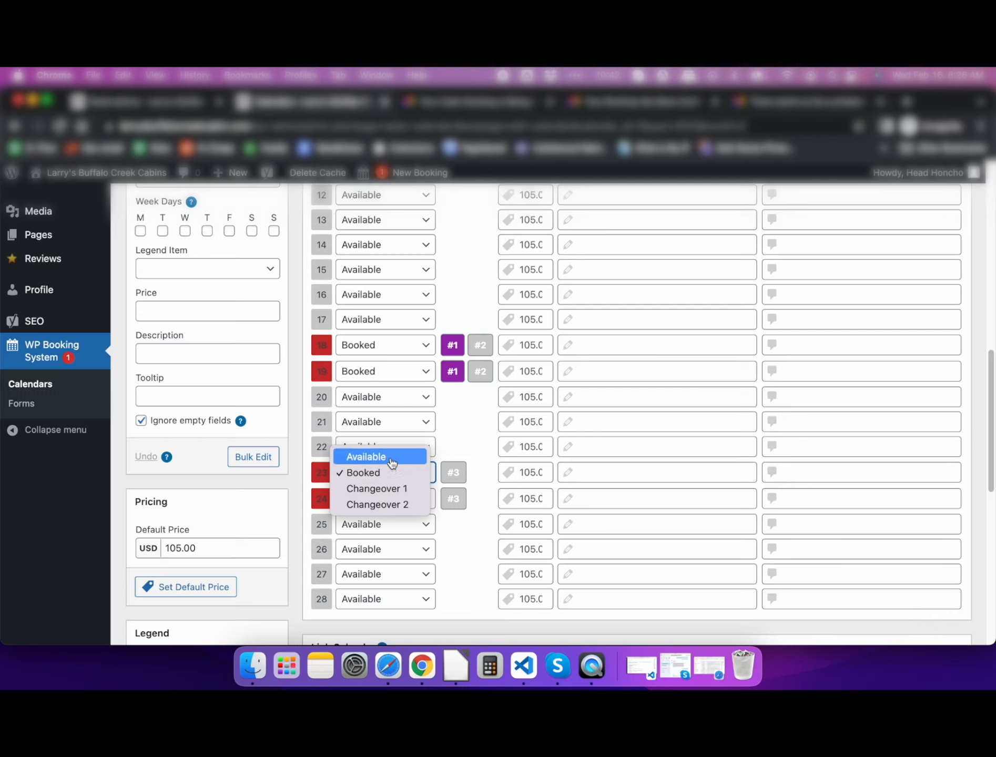
left_click(123, 461)
scroll(122, 458, "up", 5)
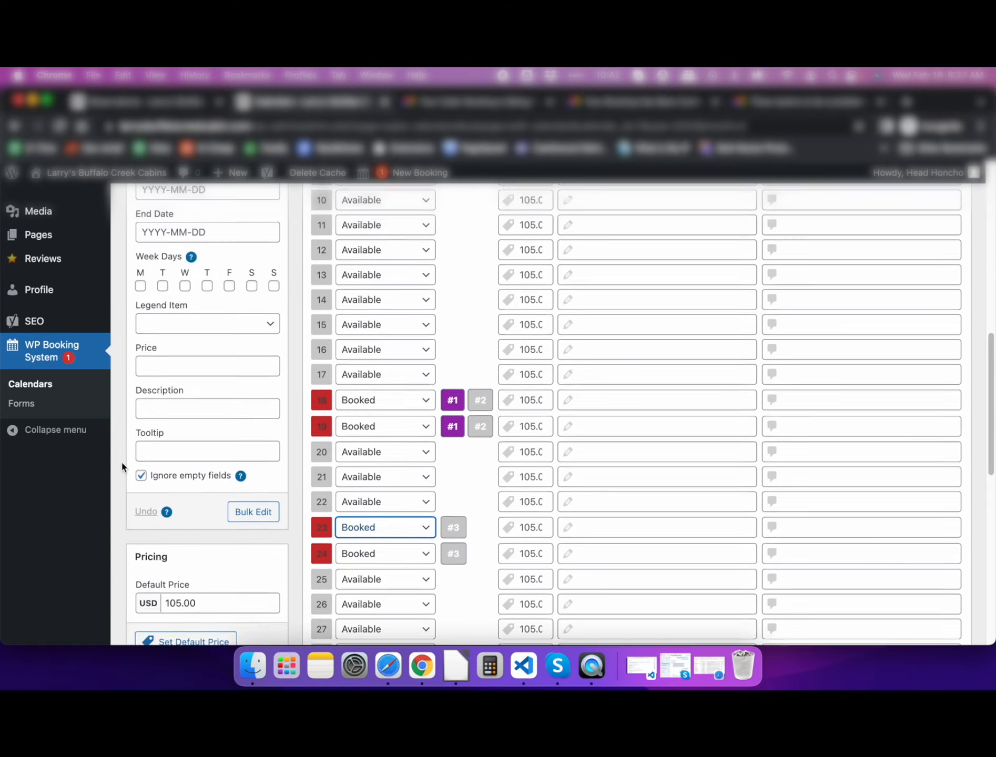
scroll(122, 462, "up", 10)
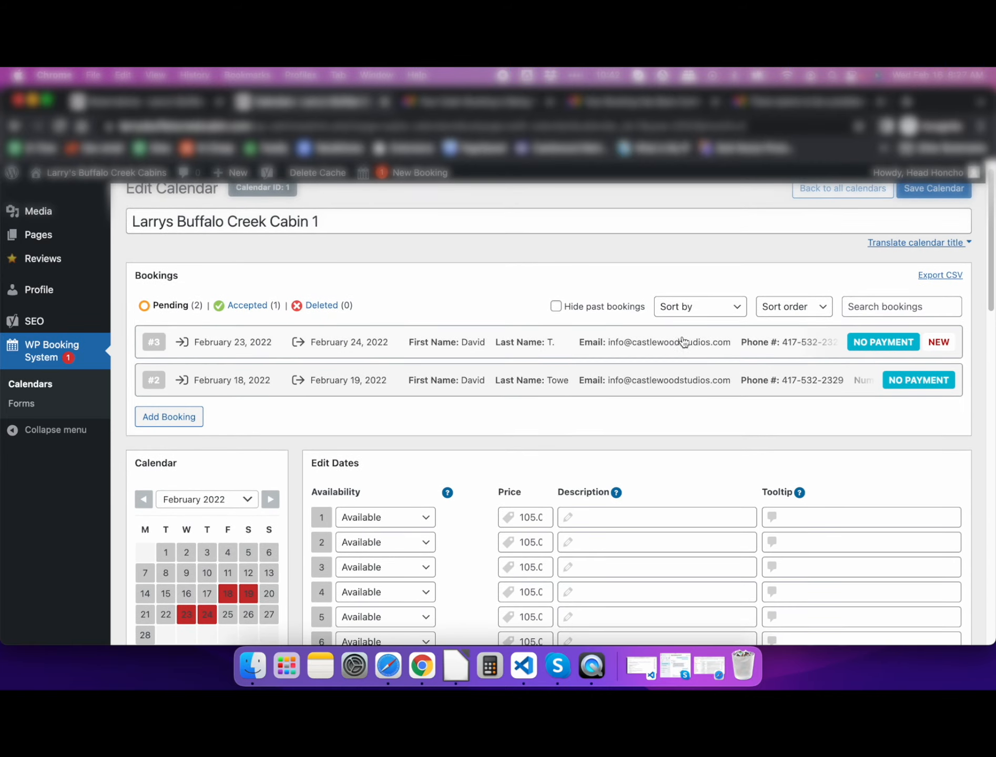
- Open booking #3 and view its booking details and the Email Customer form
left_click(462, 340)
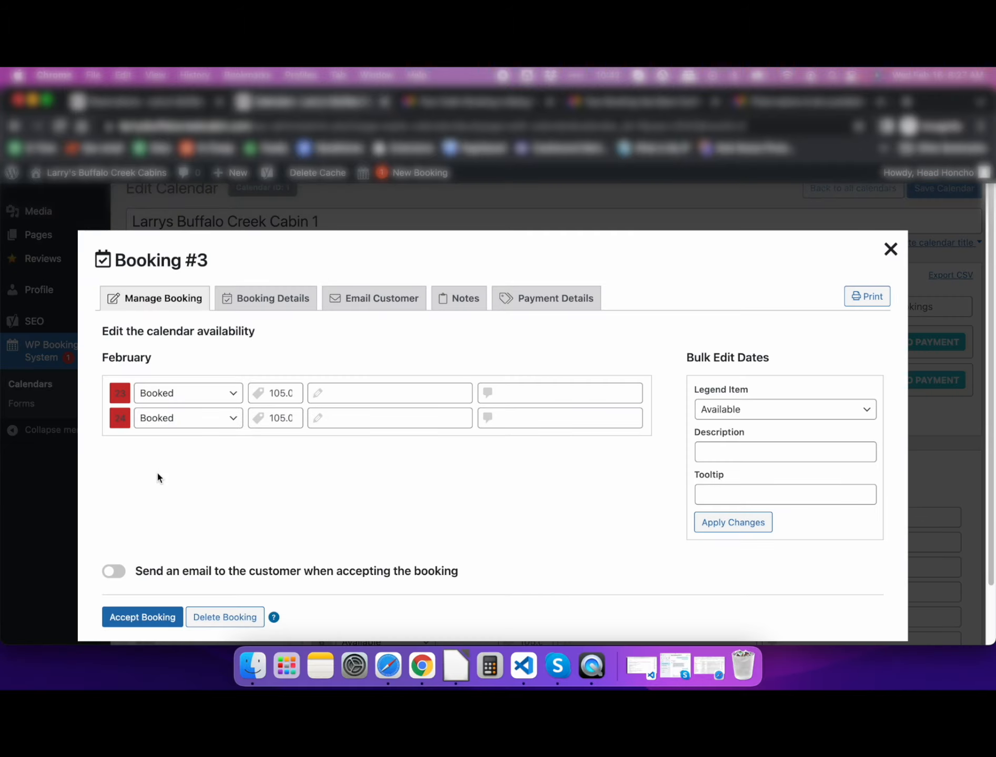
left_click(270, 288)
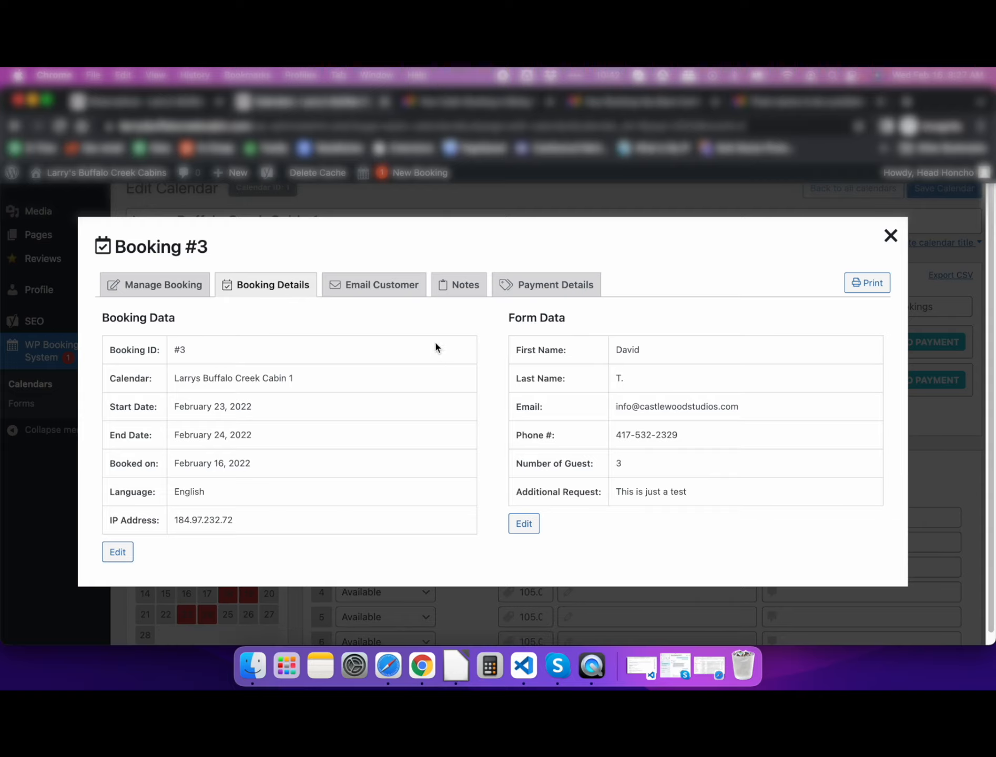
left_click(395, 289)
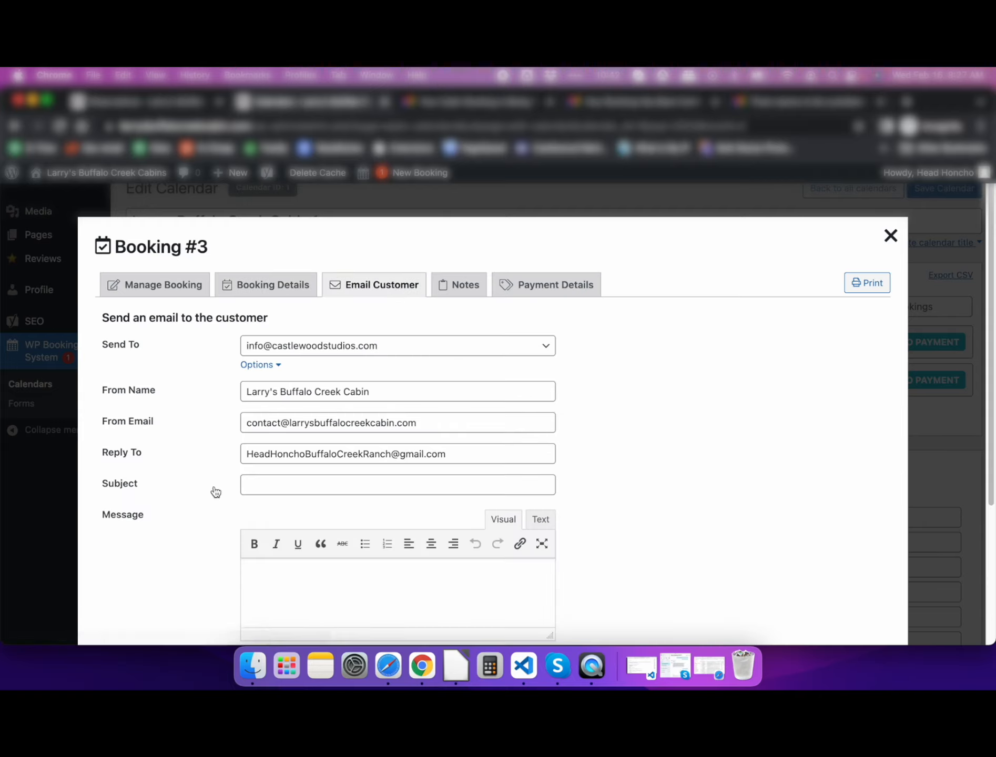
scroll(215, 491, "down", 3)
scroll(213, 492, "up", 4)
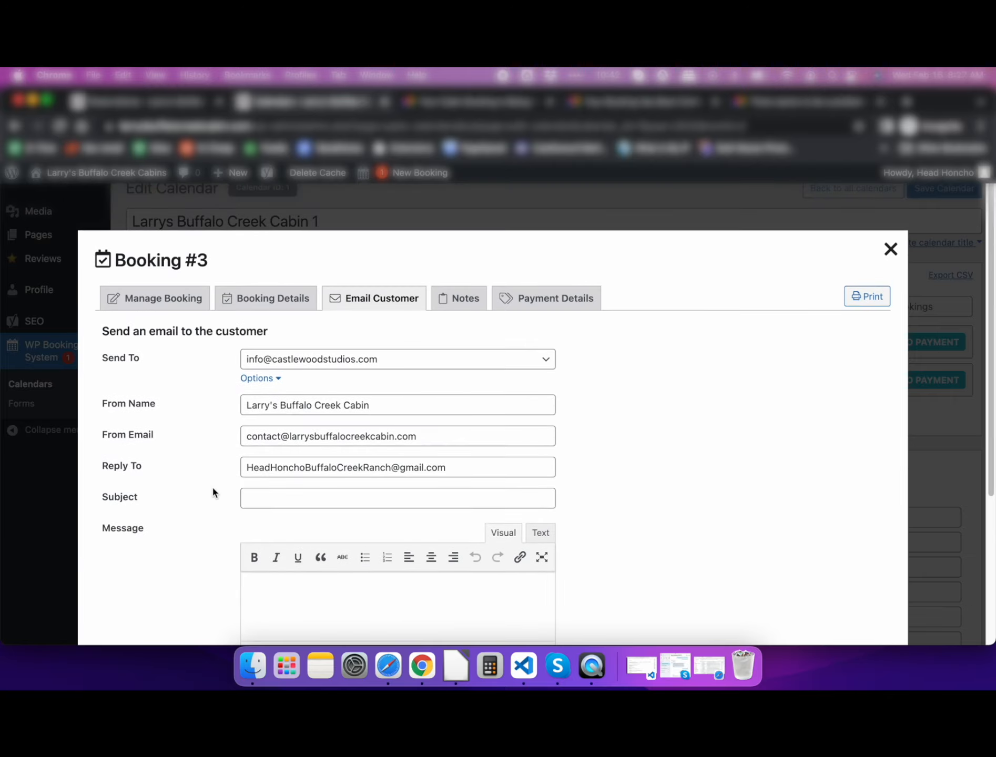
- Check booking #3's Notes and Payment Details, then return to Manage Booking
left_click(465, 304)
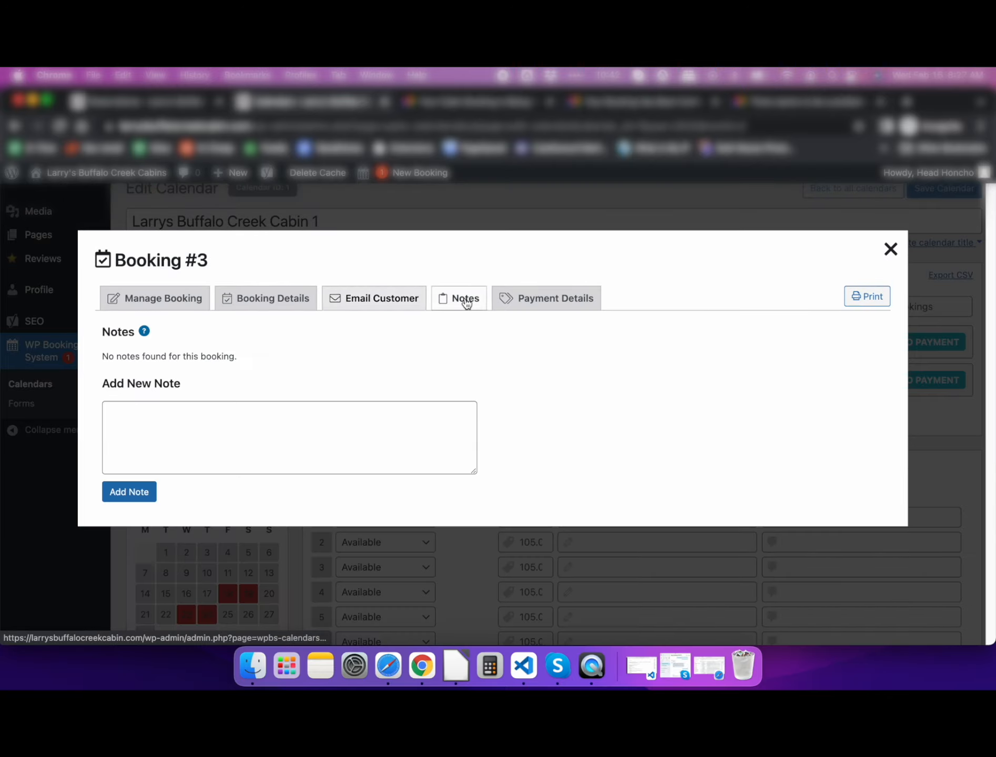
left_click(550, 305)
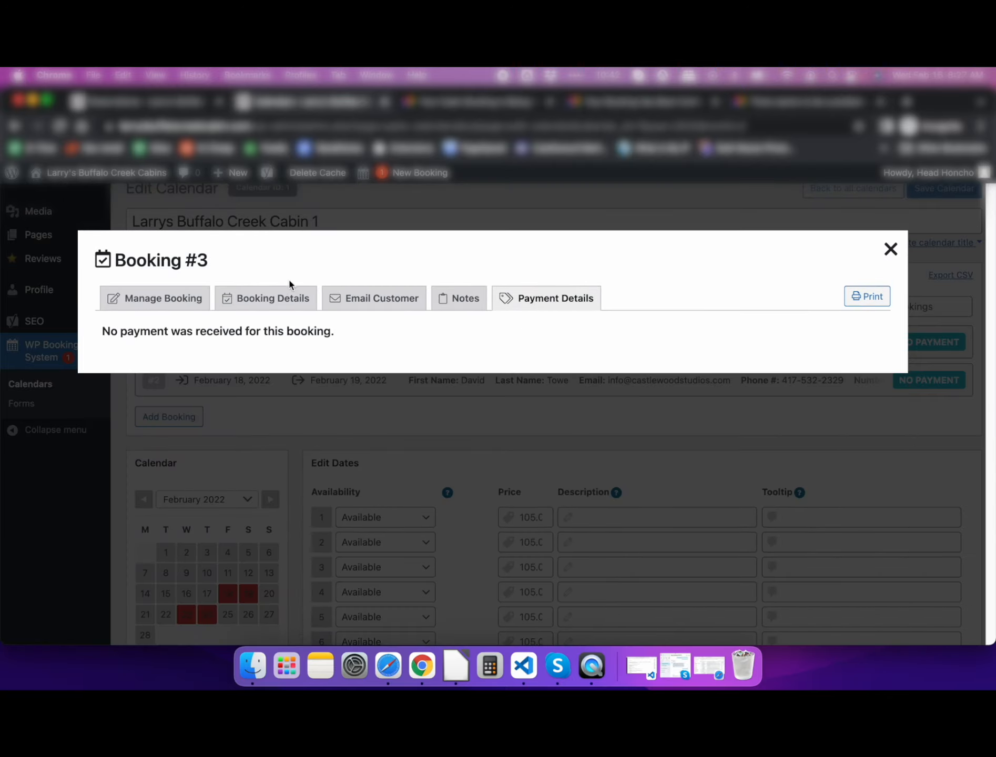
left_click(163, 298)
scroll(105, 481, "down", 3)
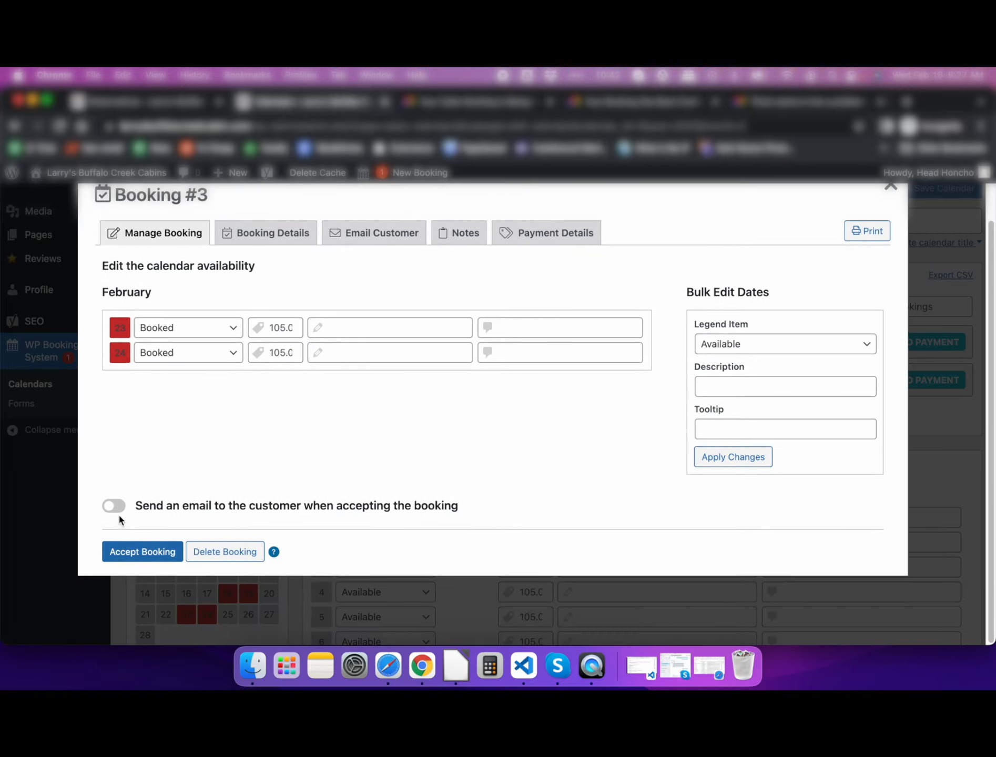
- Accept booking #3, e-mailing the customer the 'Your Booking Has Been Confirmed' template
left_click(118, 506)
scroll(95, 545, "down", 5)
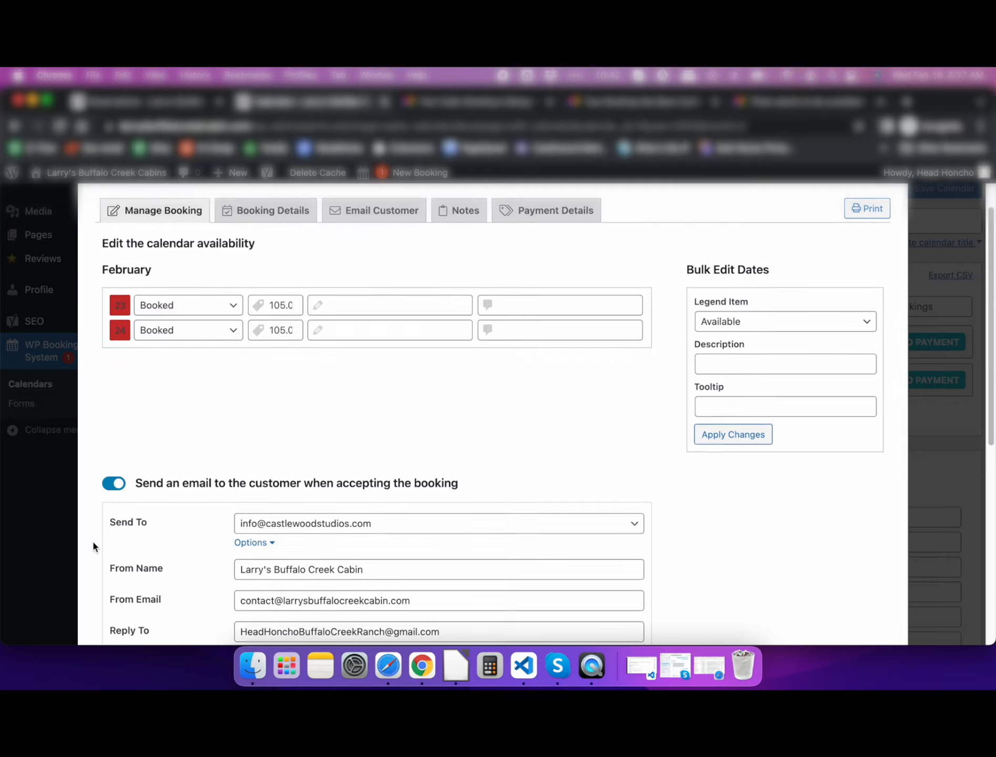
scroll(93, 542, "down", 1)
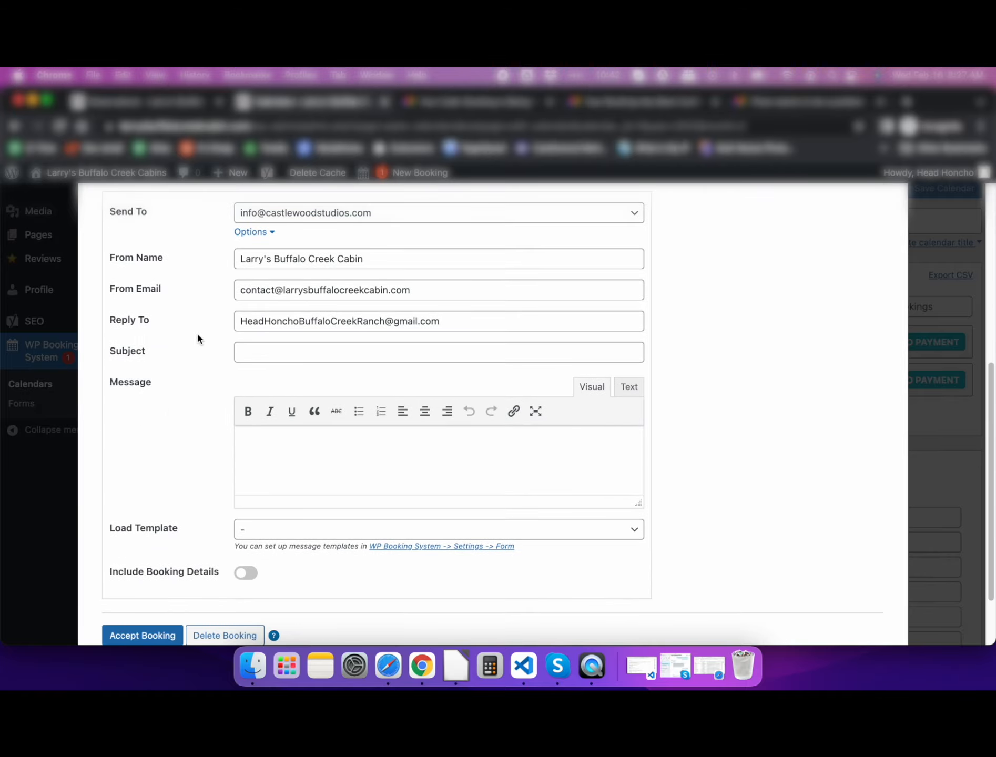
scroll(162, 420, "down", 2)
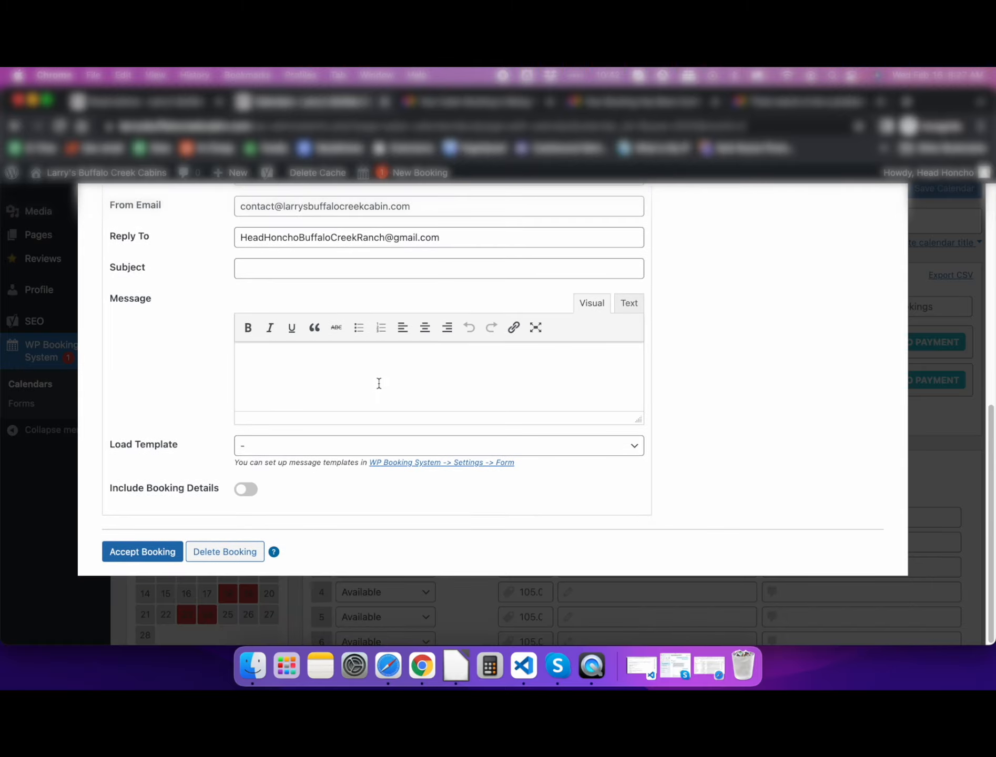
left_click(638, 447)
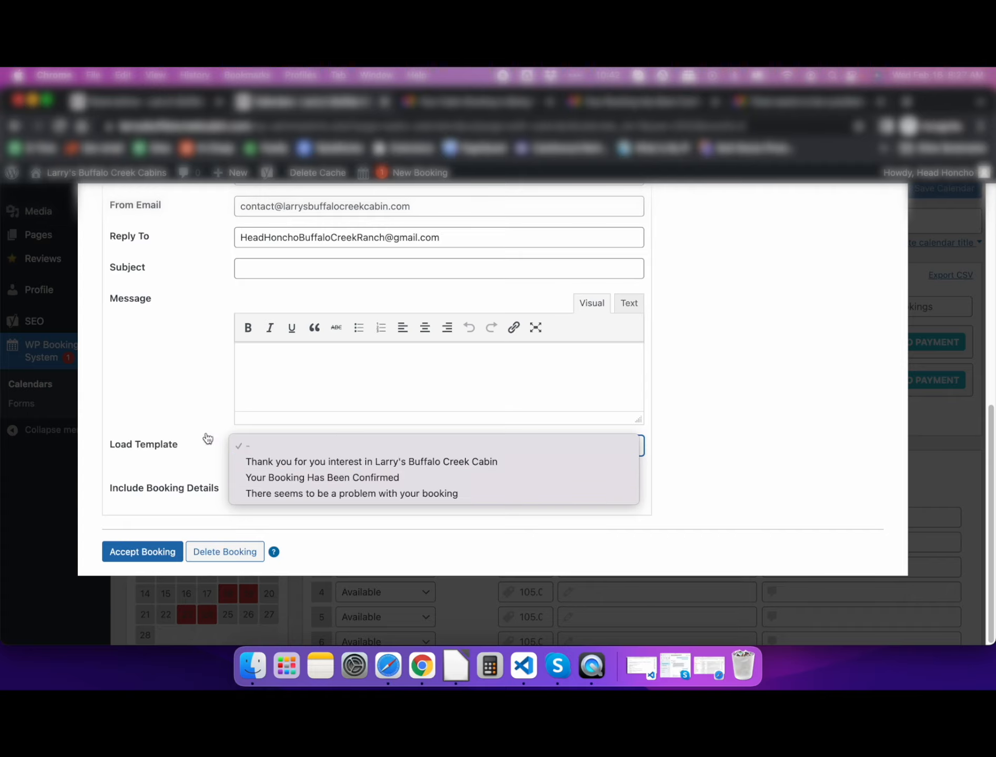
left_click(315, 477)
left_click(156, 556)
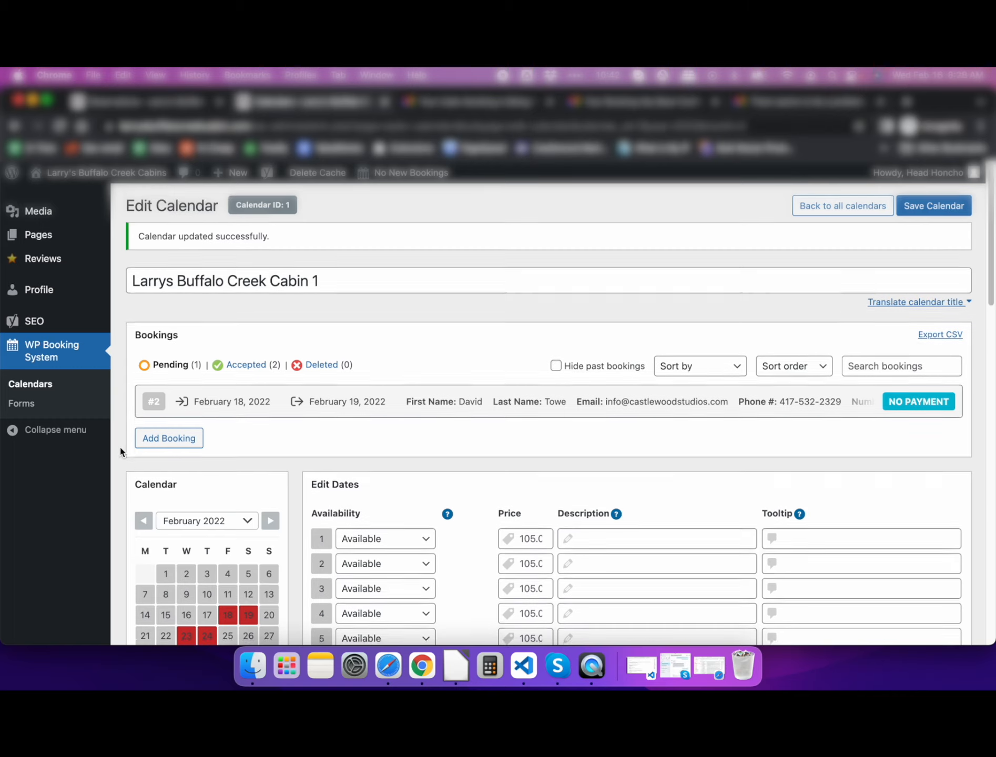
- Filter the calendar's bookings to show only accepted ones
scroll(126, 441, "down", 3)
left_click(234, 300)
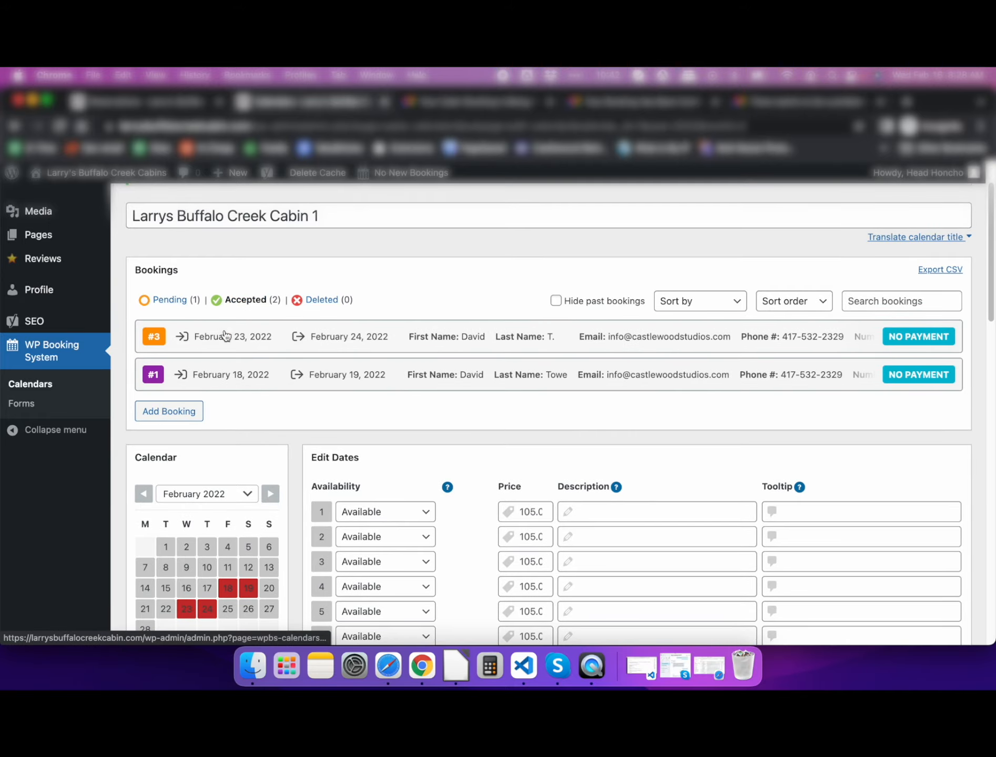
scroll(116, 479, "down", 10)
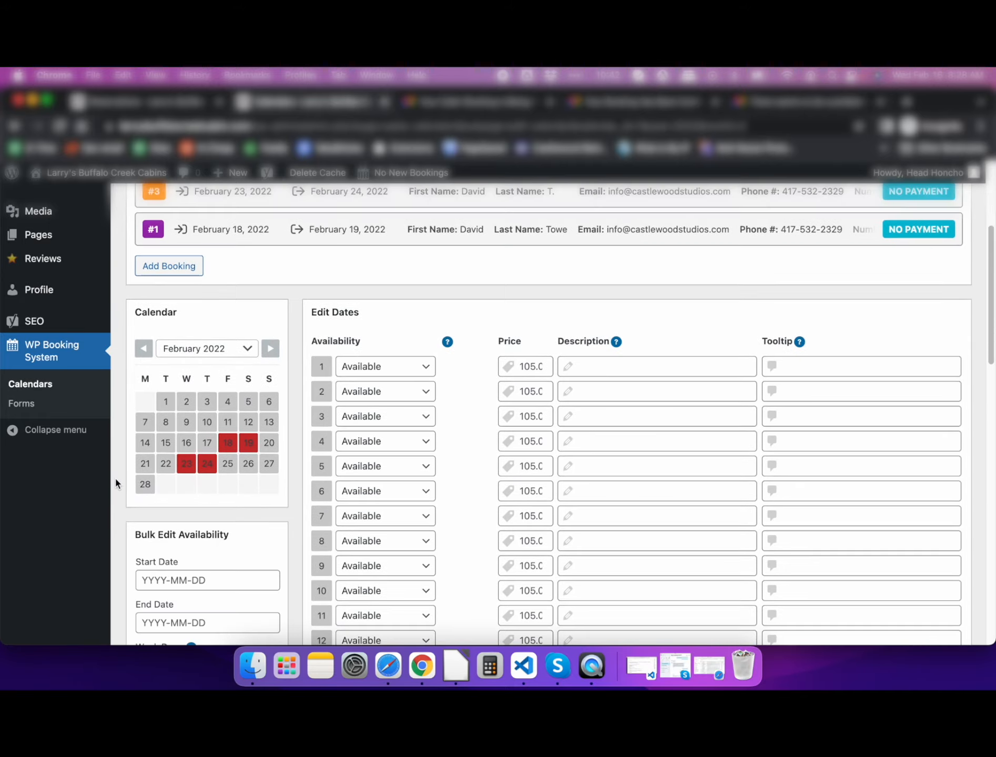
scroll(119, 479, "down", 5)
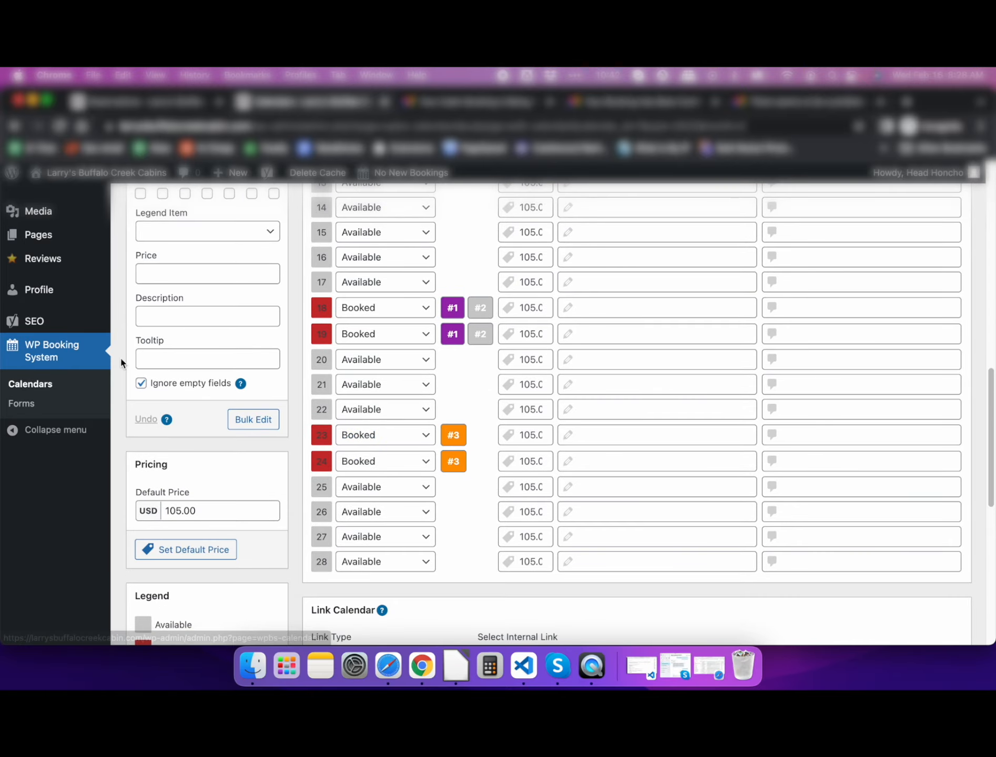
scroll(121, 364, "up", 1)
scroll(121, 363, "up", 12)
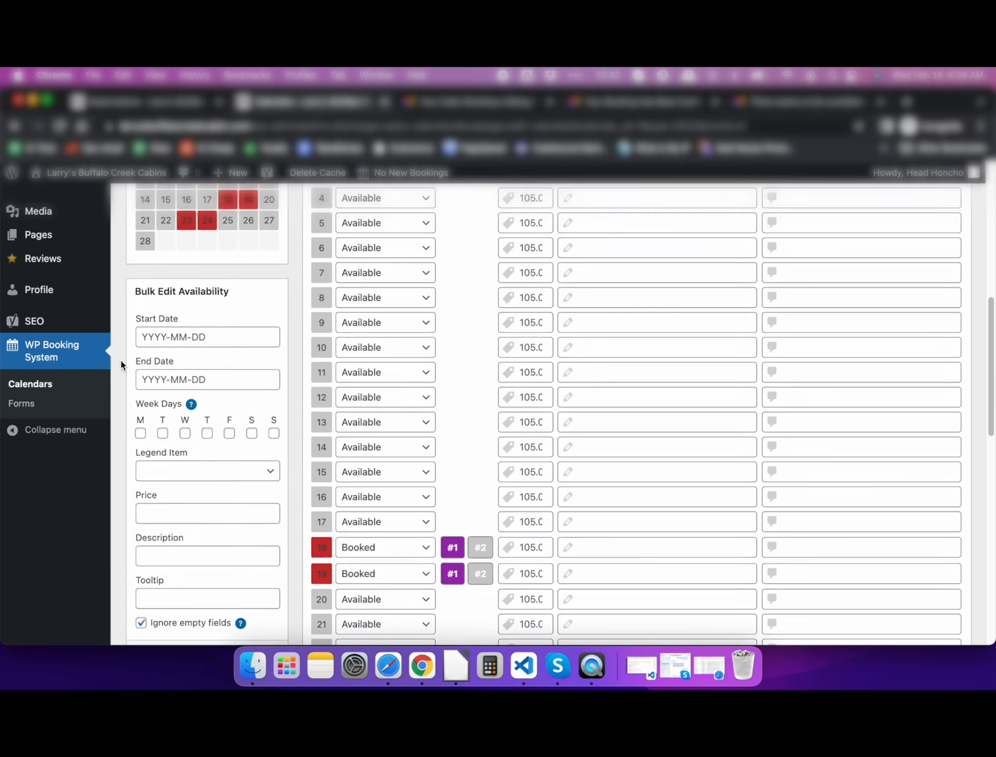
scroll(120, 358, "down", 5)
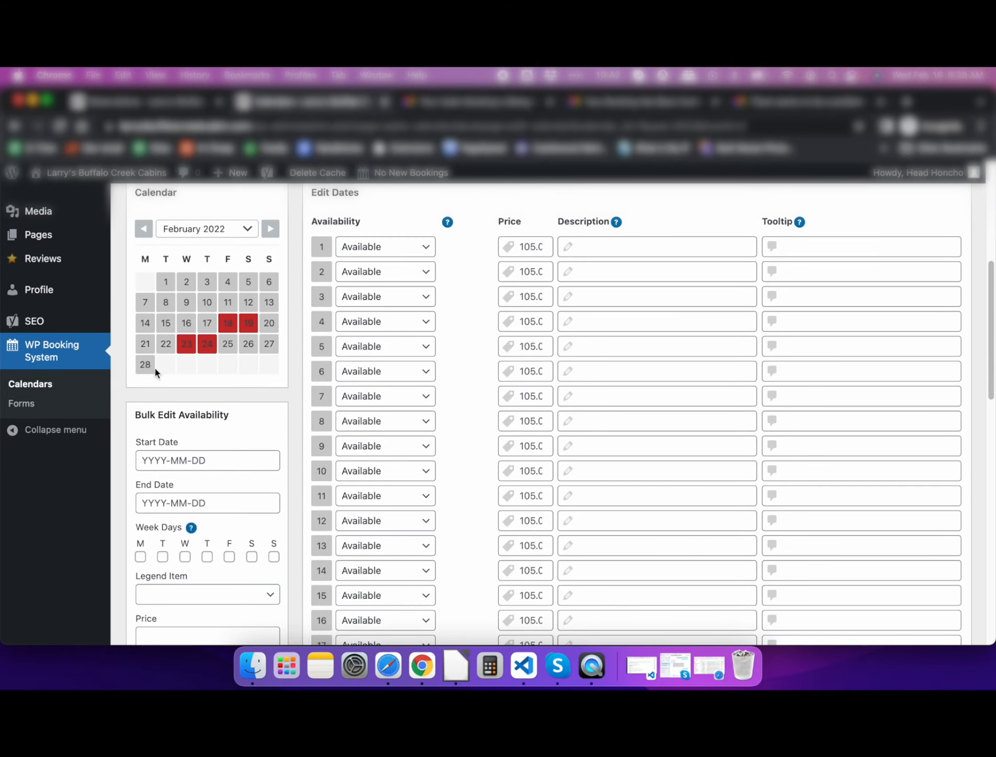
- Page the calendar to March 2022 and back to February, then view and close booking #1's details
left_click(269, 227)
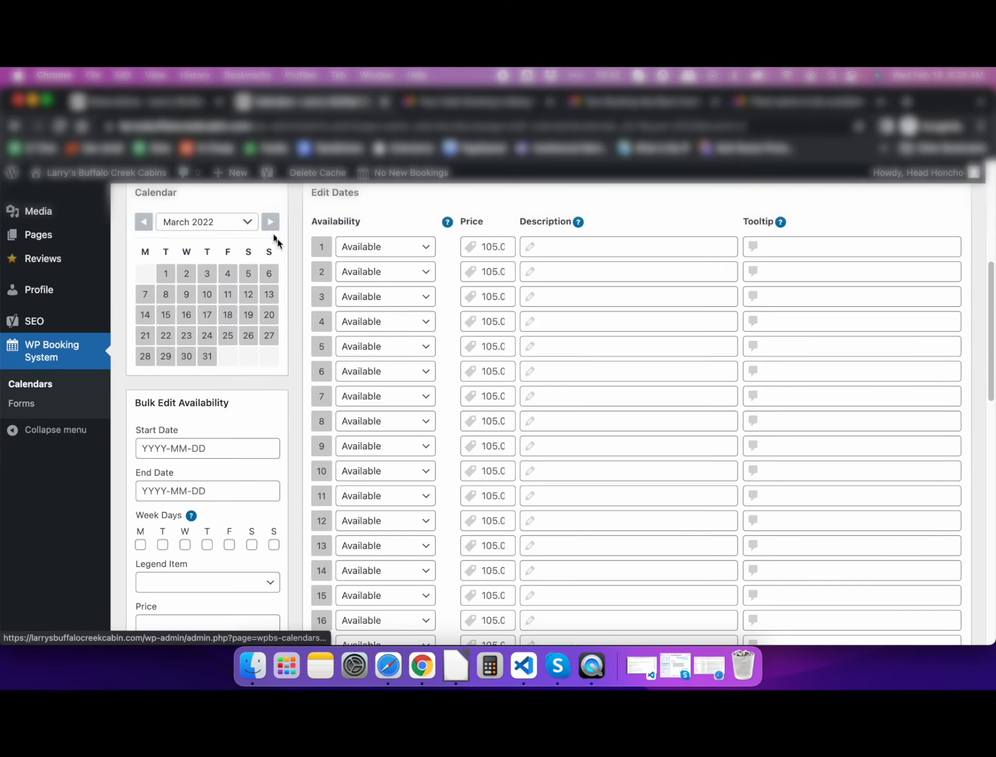
scroll(436, 450, "down", 14)
scroll(439, 451, "up", 15)
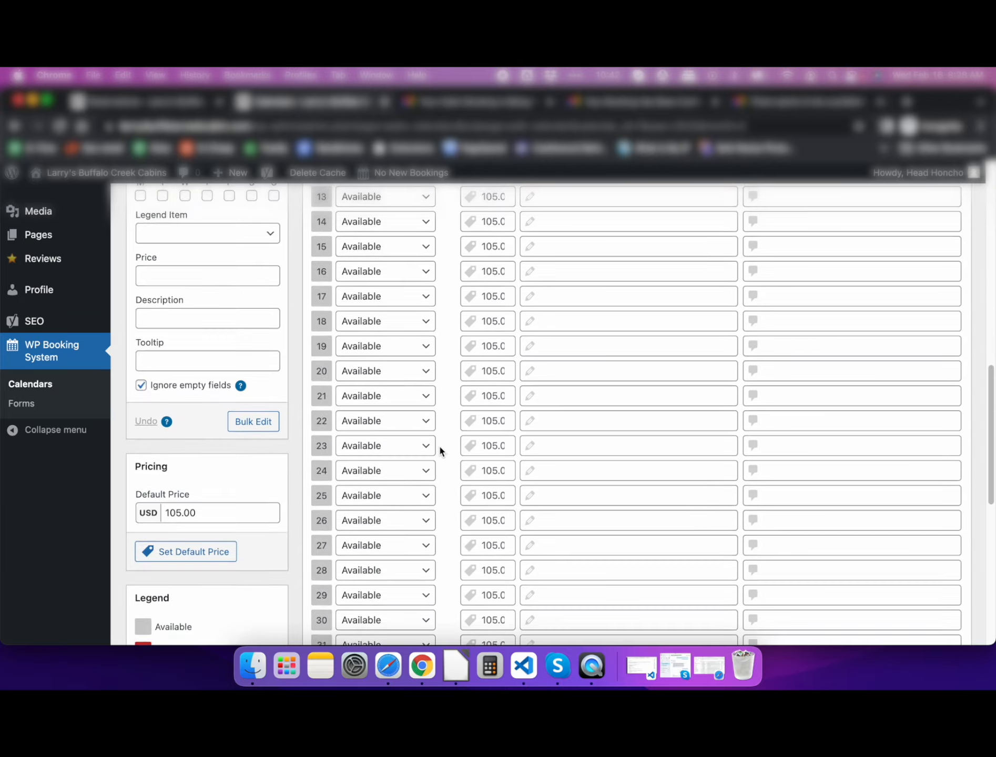
left_click(143, 258)
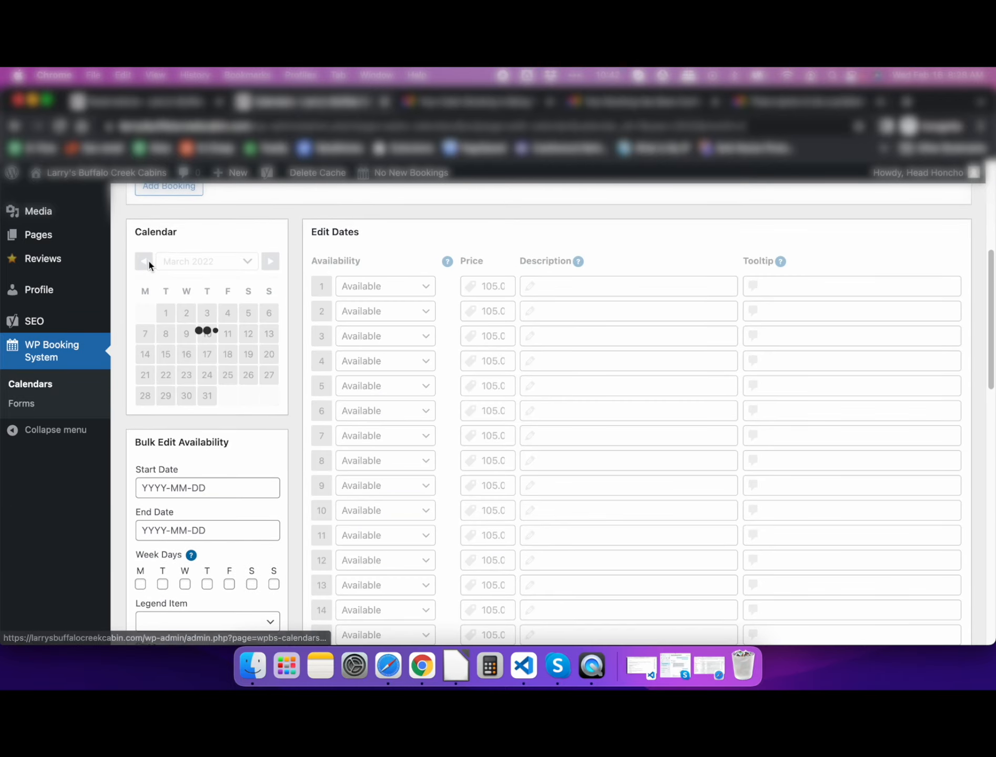
scroll(112, 340, "down", 6)
scroll(113, 339, "up", 7)
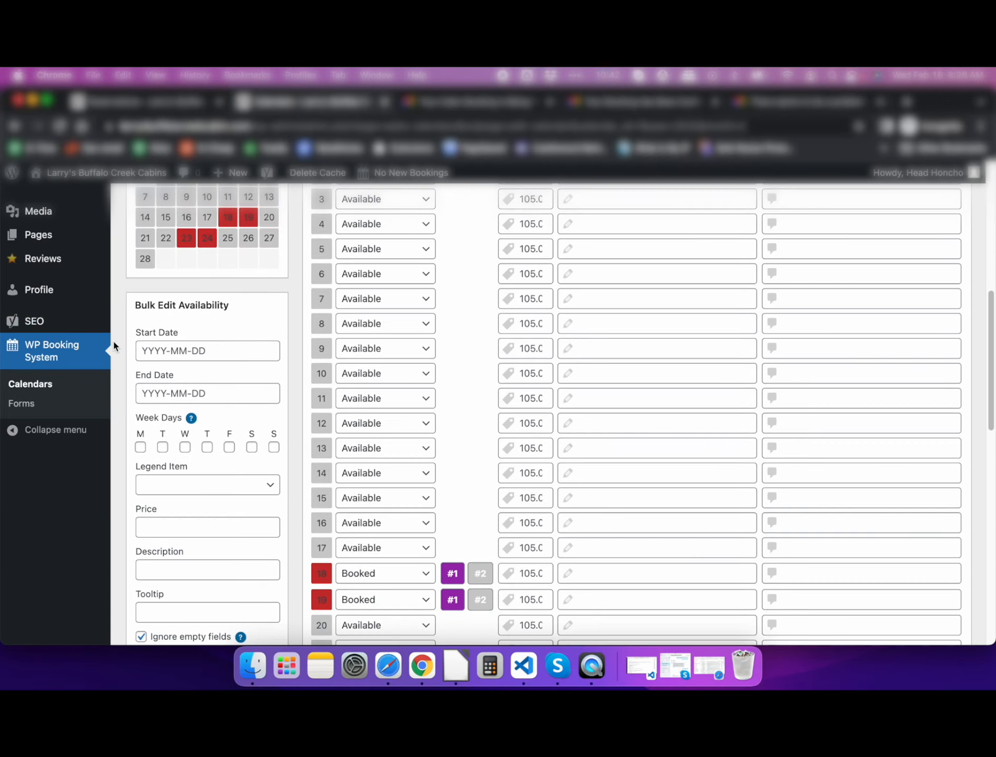
scroll(113, 339, "up", 4)
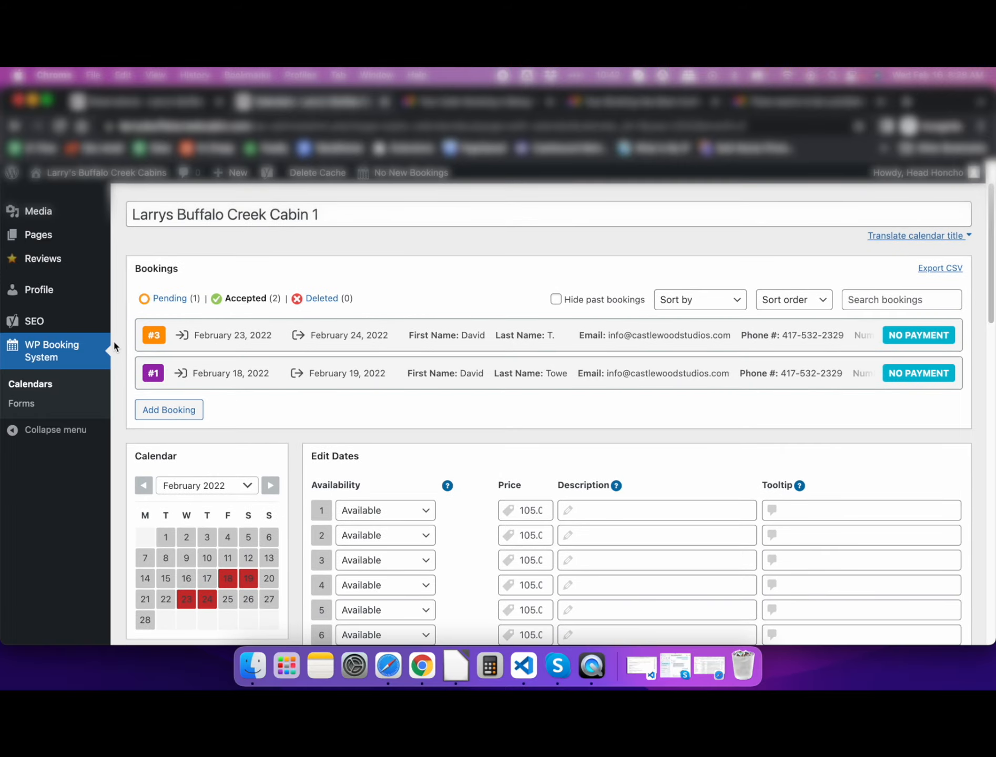
left_click(522, 374)
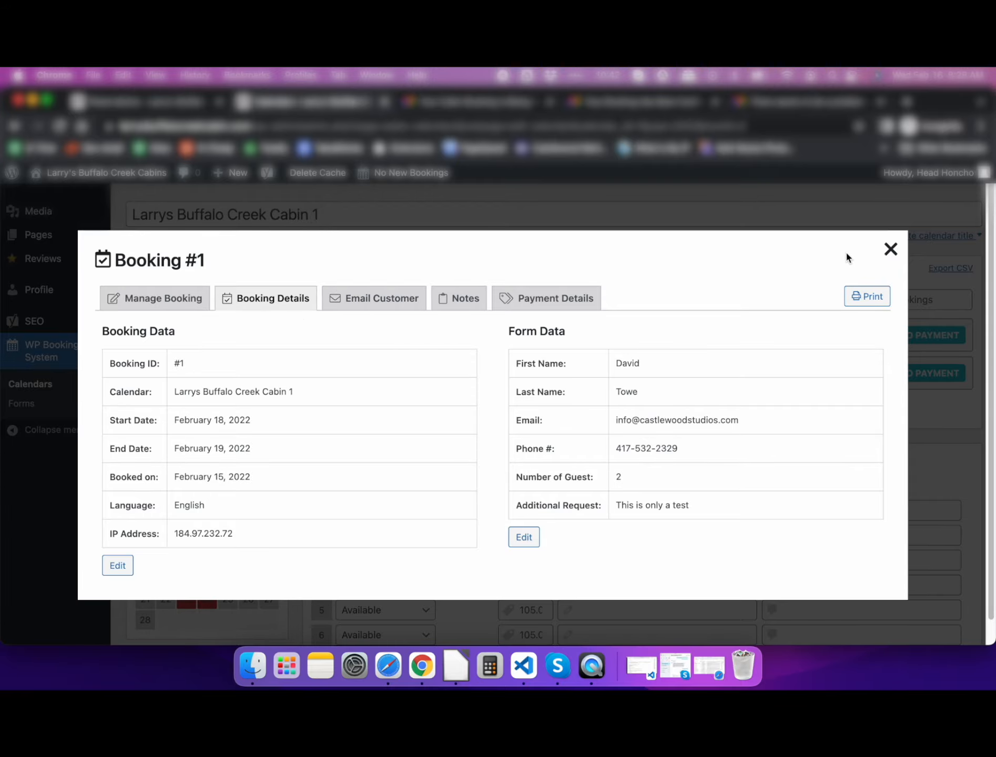
left_click(890, 249)
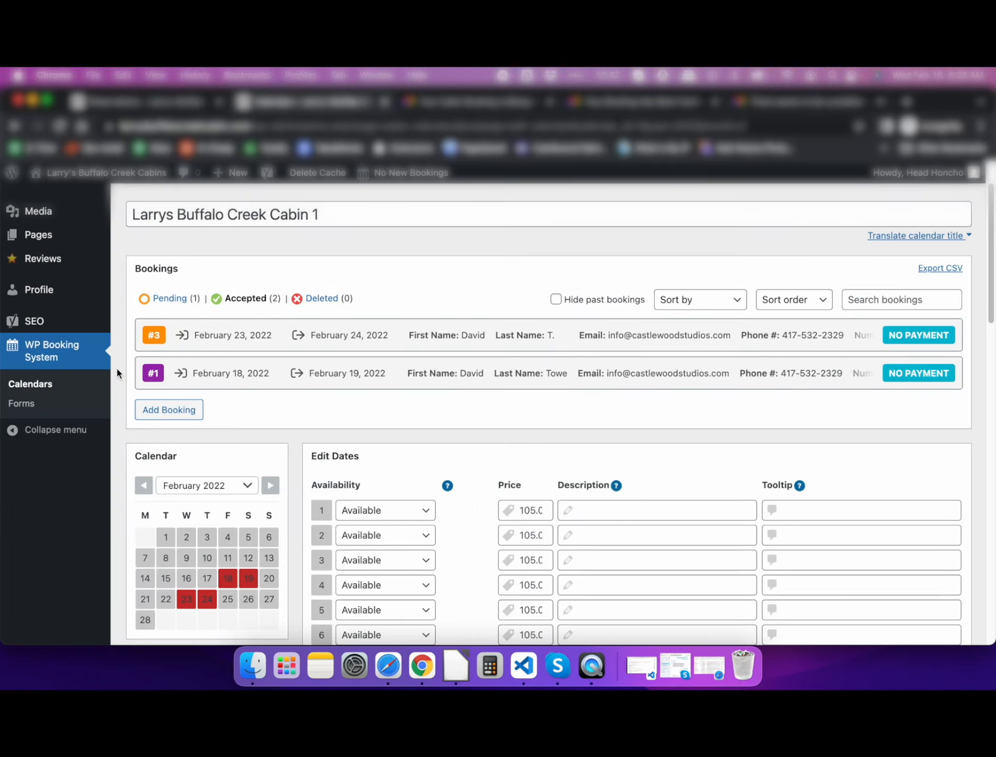
scroll(122, 362, "up", 2)
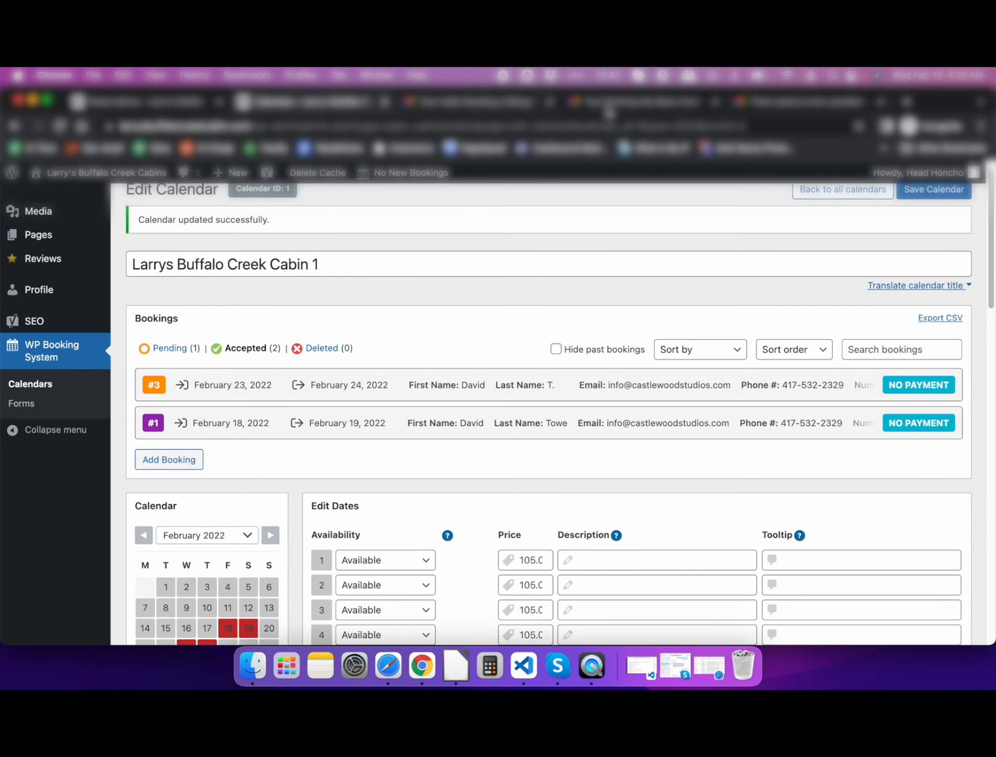
- In Gmail, read through the 'Your Booking Has Been Confirmed' email for booking #1, February 18–19
left_click(623, 103)
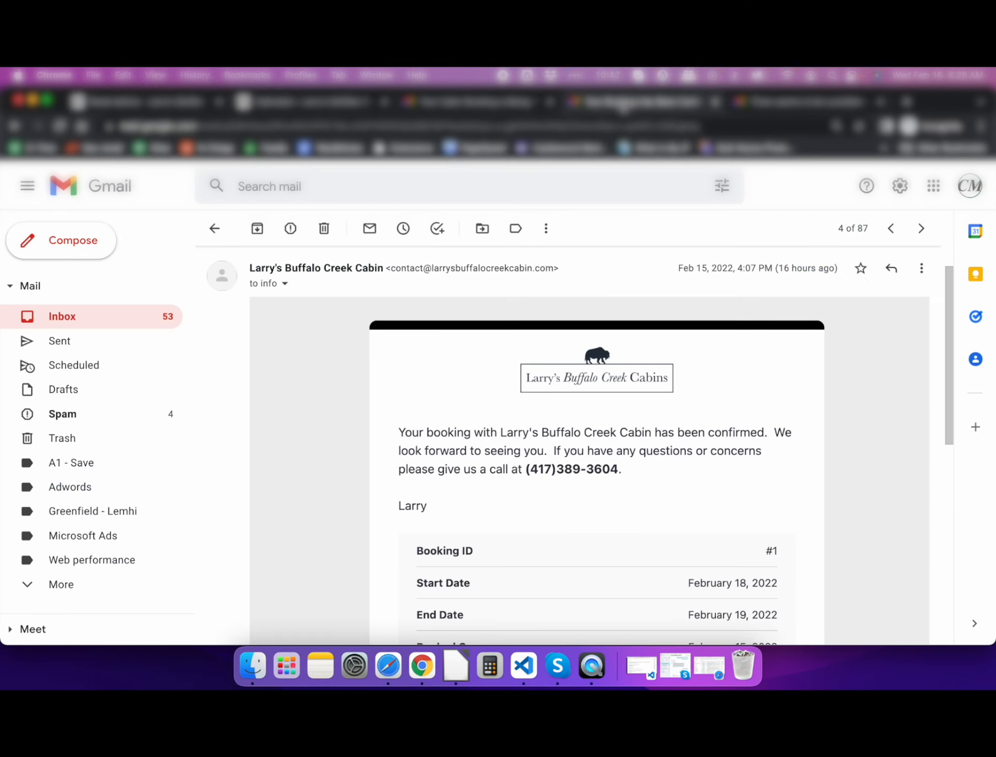
scroll(345, 452, "down", 4)
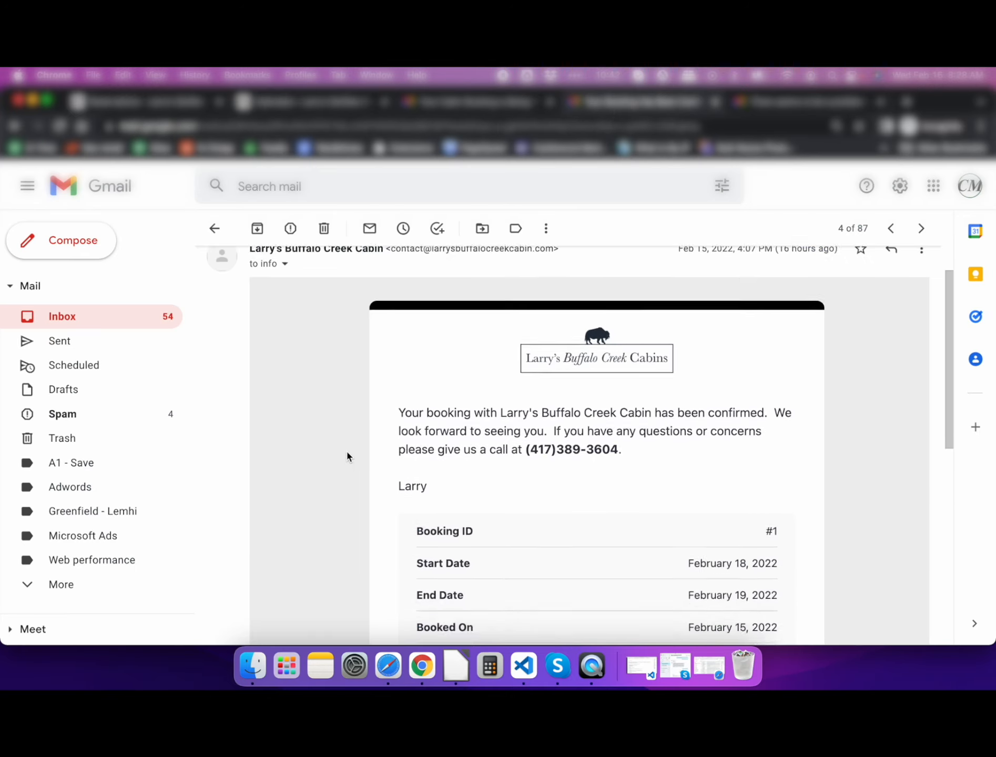
scroll(399, 389, "up", 2)
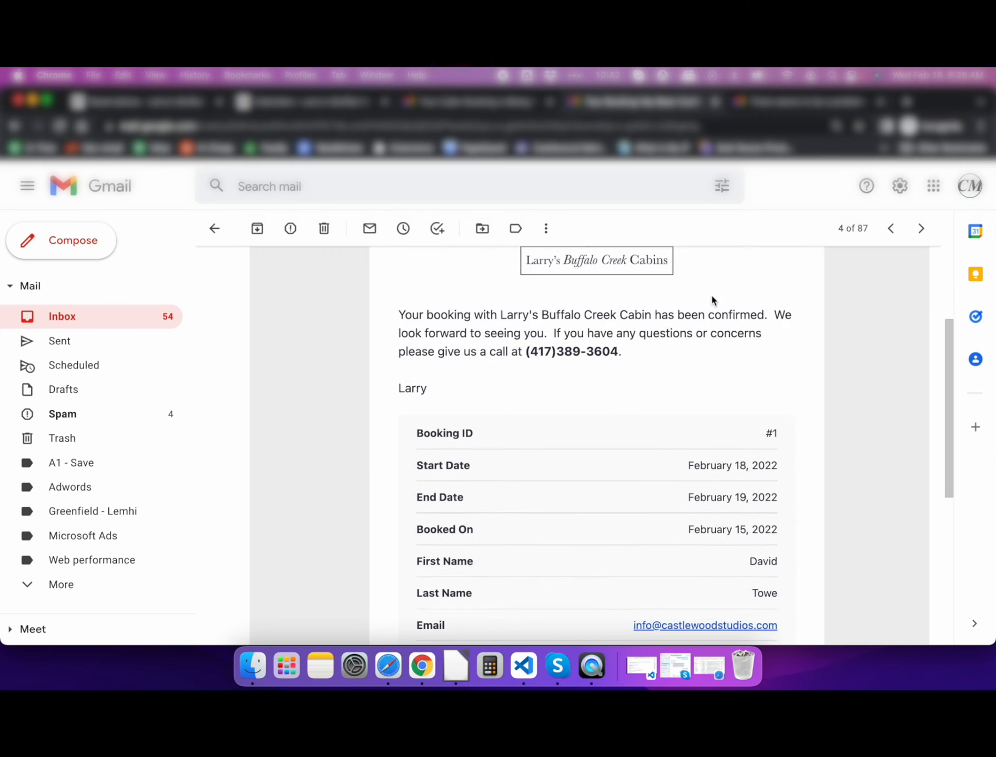
scroll(391, 371, "up", 1)
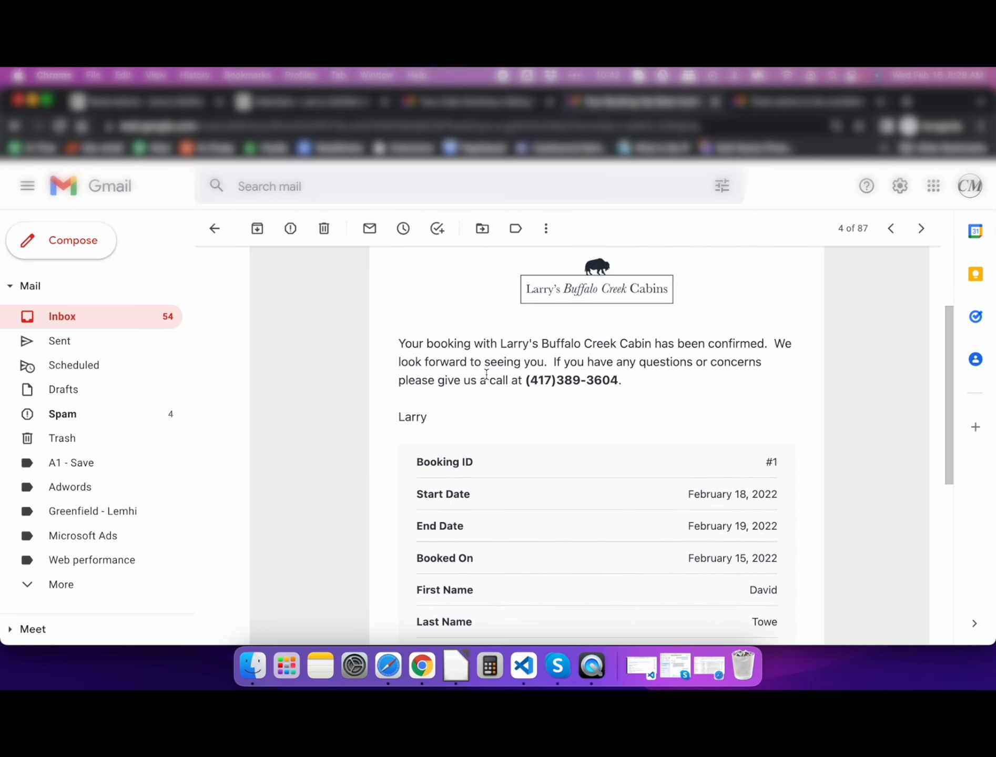
scroll(355, 475, "down", 4)
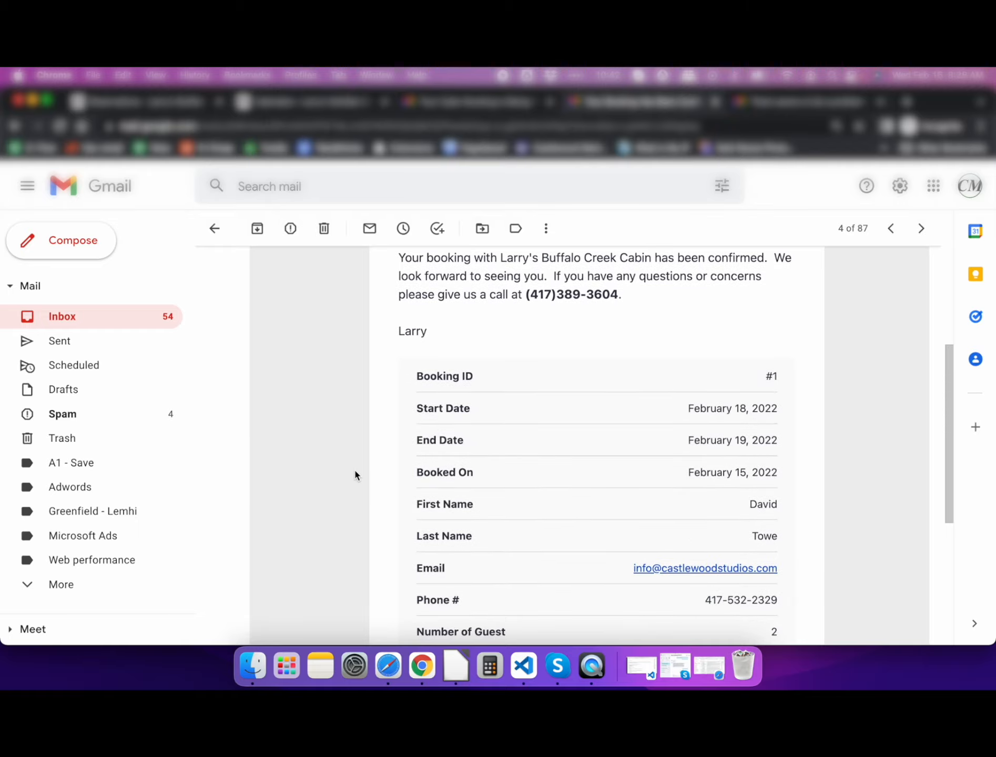
scroll(355, 471, "down", 1)
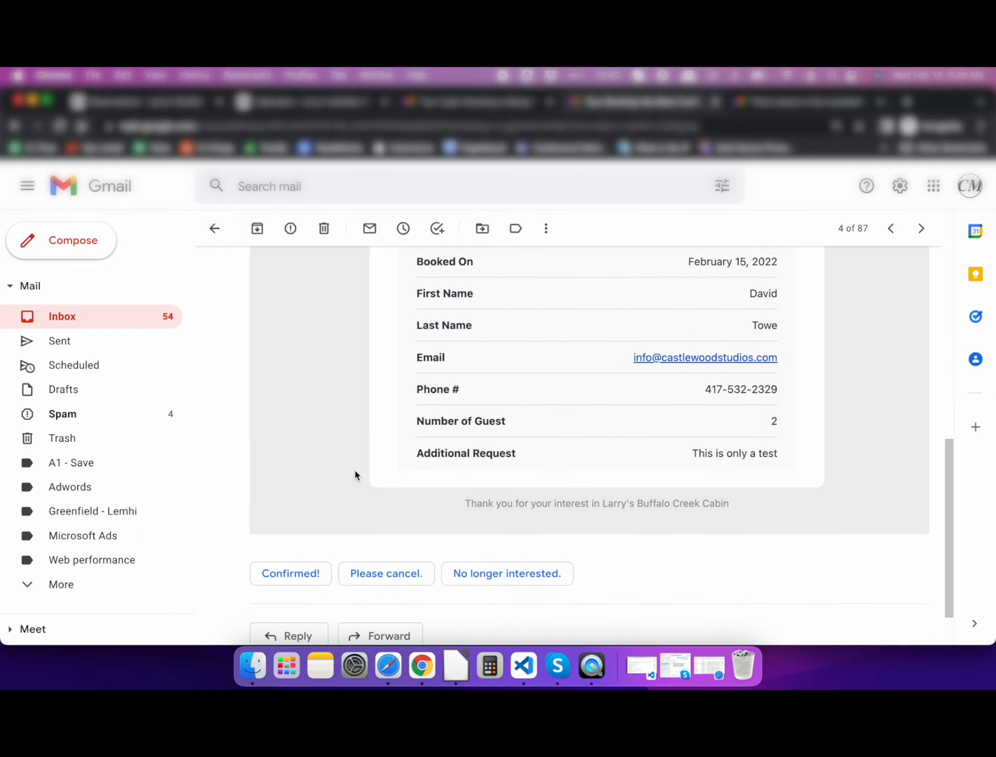
scroll(355, 472, "up", 8)
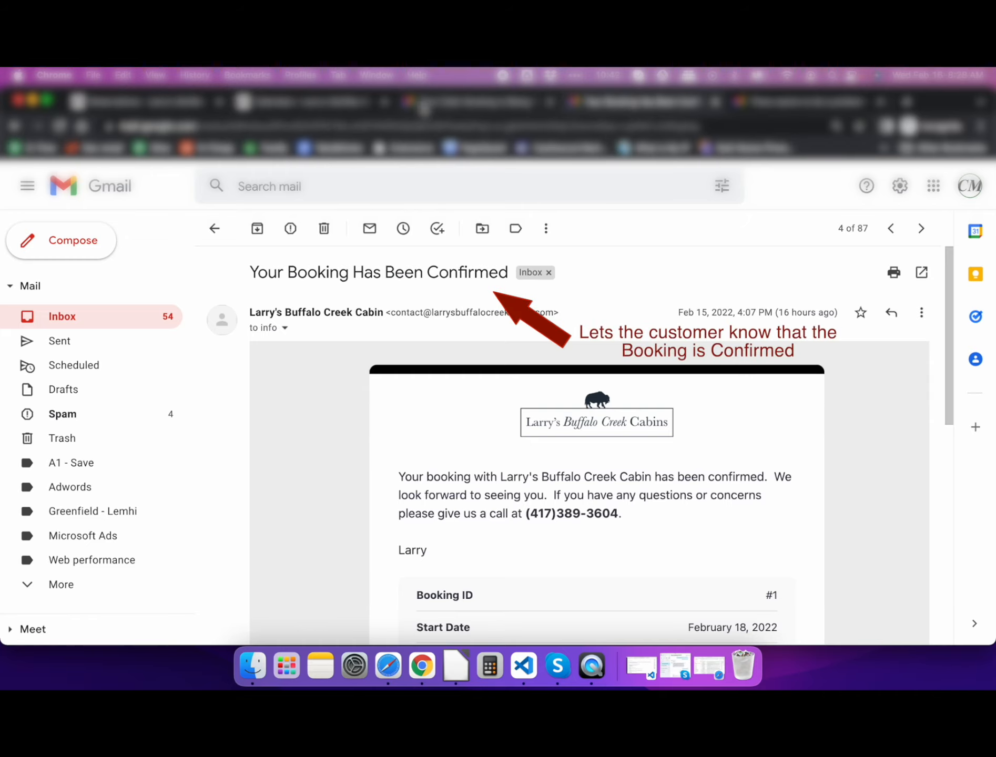
- Back in WordPress, filter the calendar to pending bookings and open booking #2
left_click(338, 106)
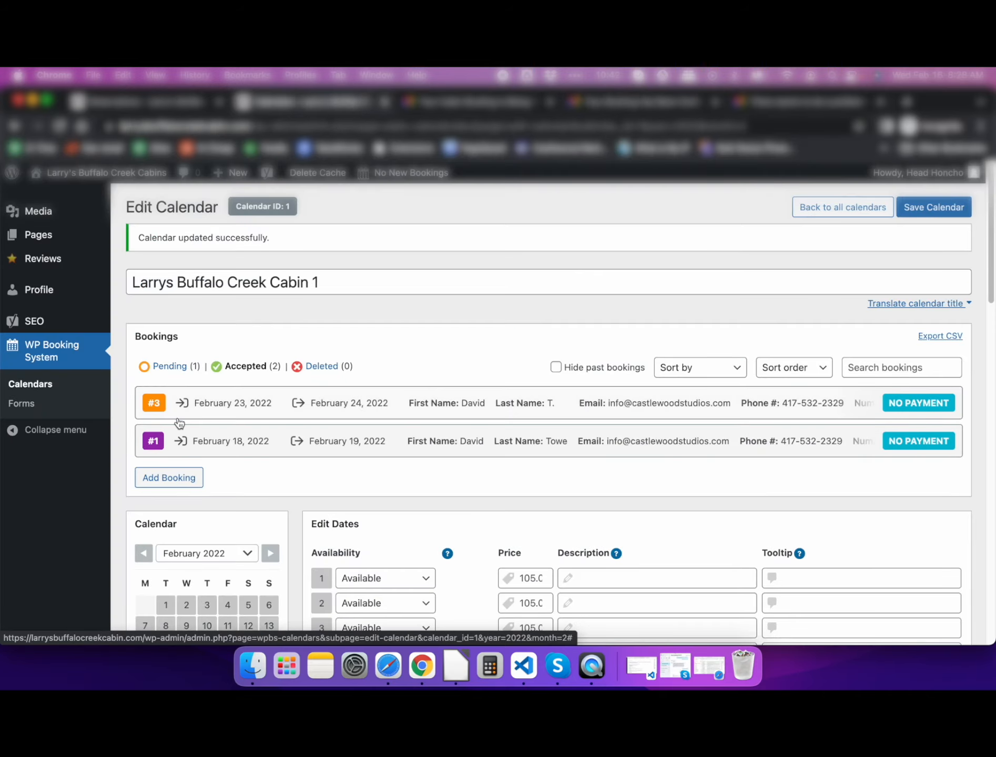
left_click(173, 368)
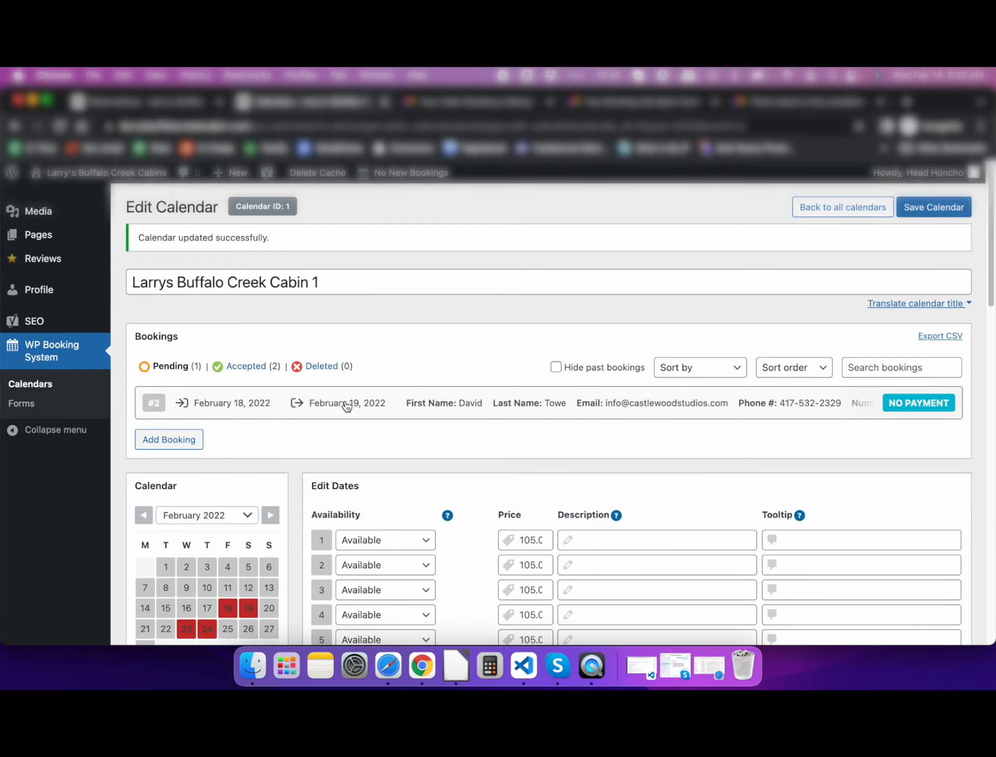
left_click(346, 406)
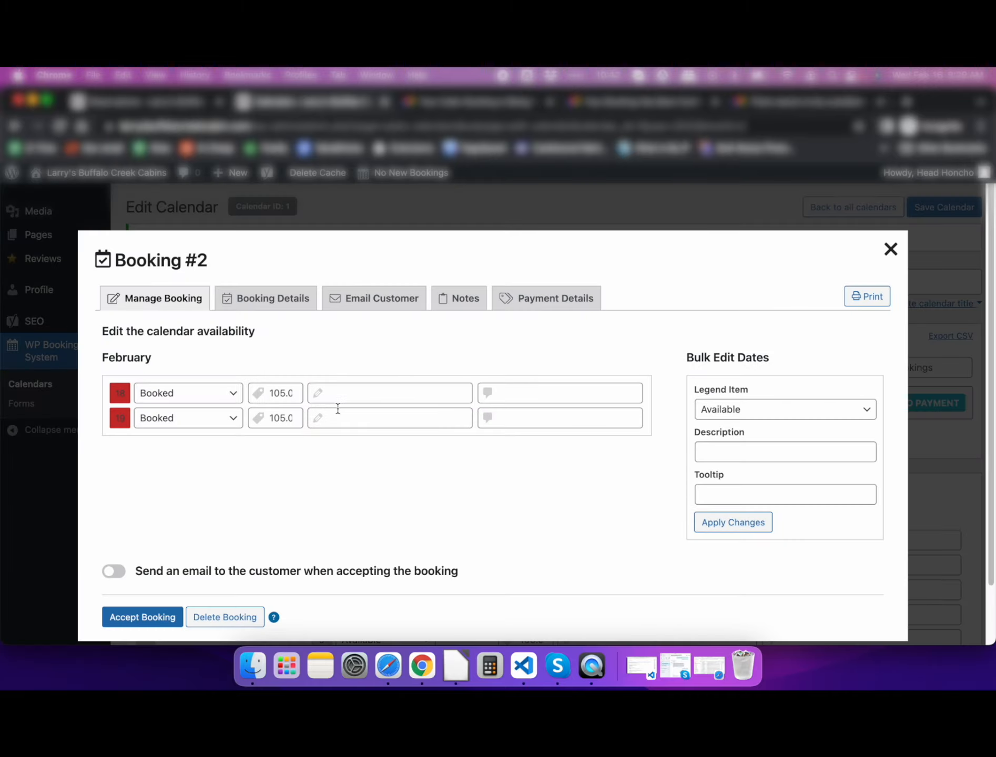
scroll(218, 410, "down", 2)
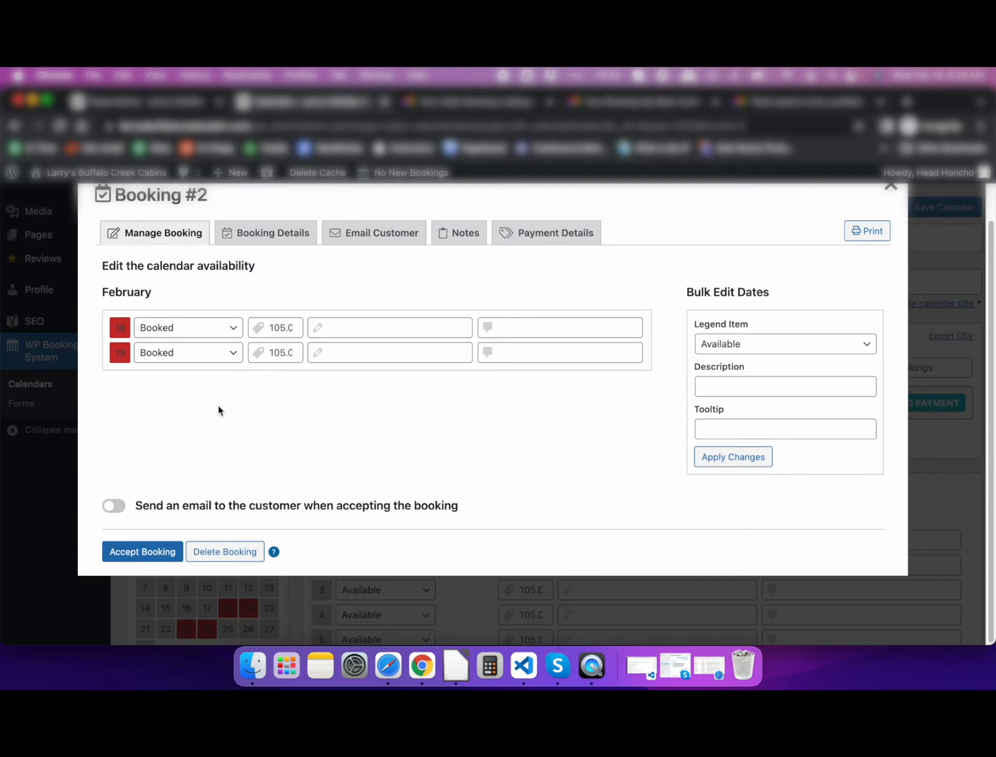
- Delete booking #2, e-mailing the 'There seems to be a problem' template with booking details included
left_click(116, 507)
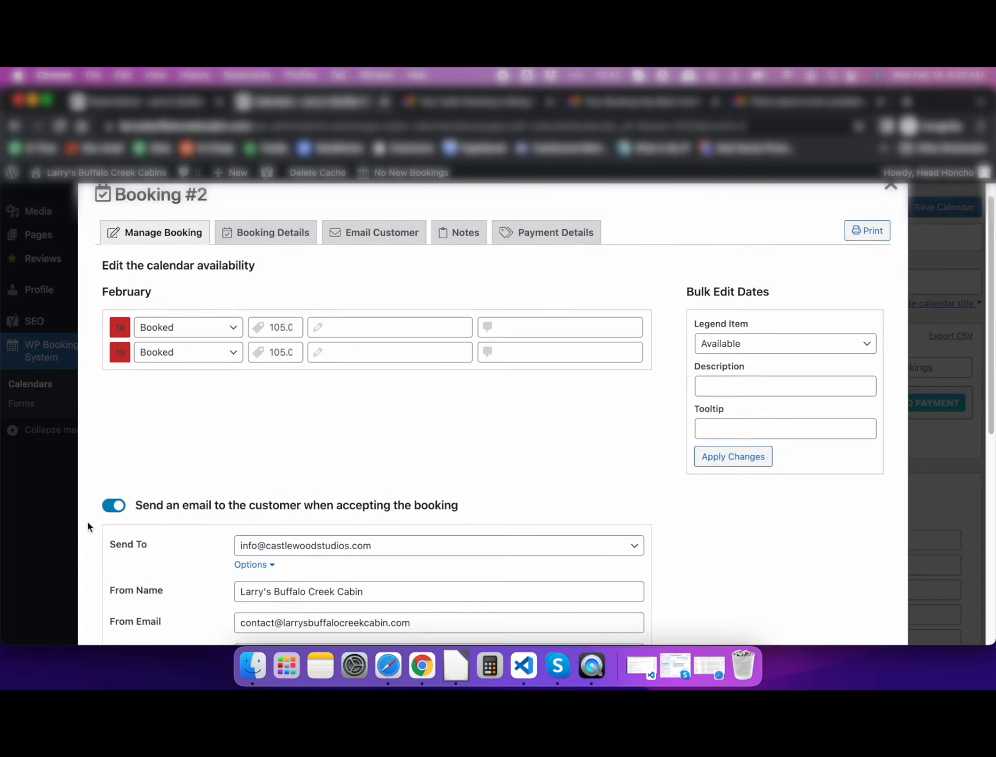
scroll(87, 526, "down", 5)
scroll(88, 527, "down", 3)
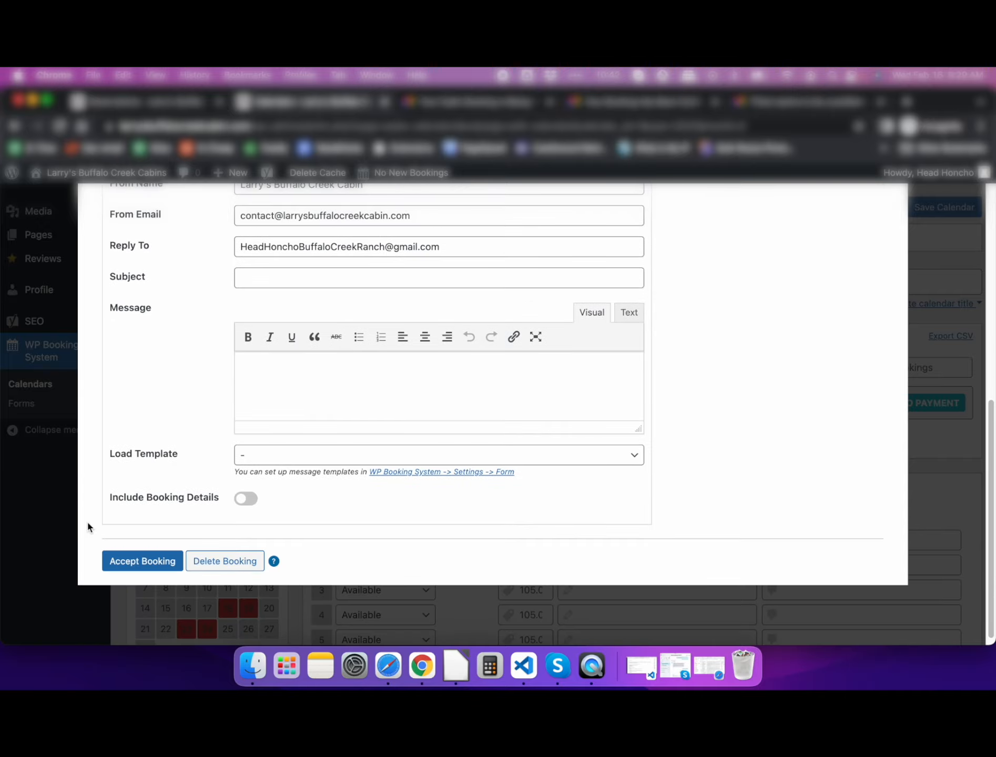
left_click(633, 441)
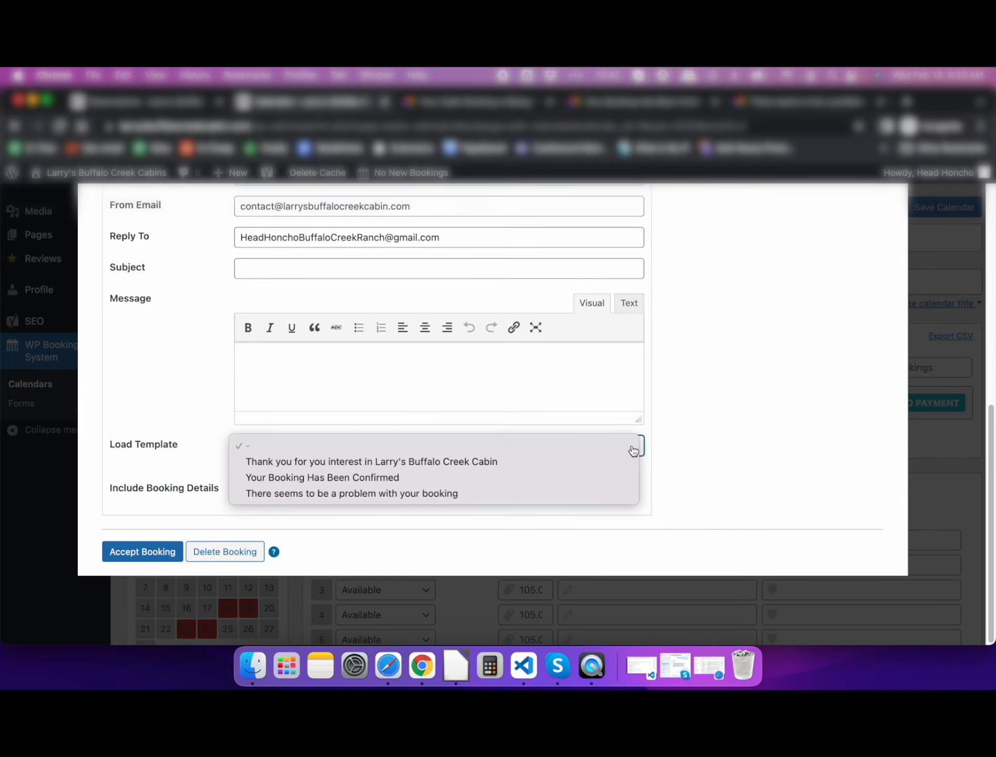
left_click(326, 495)
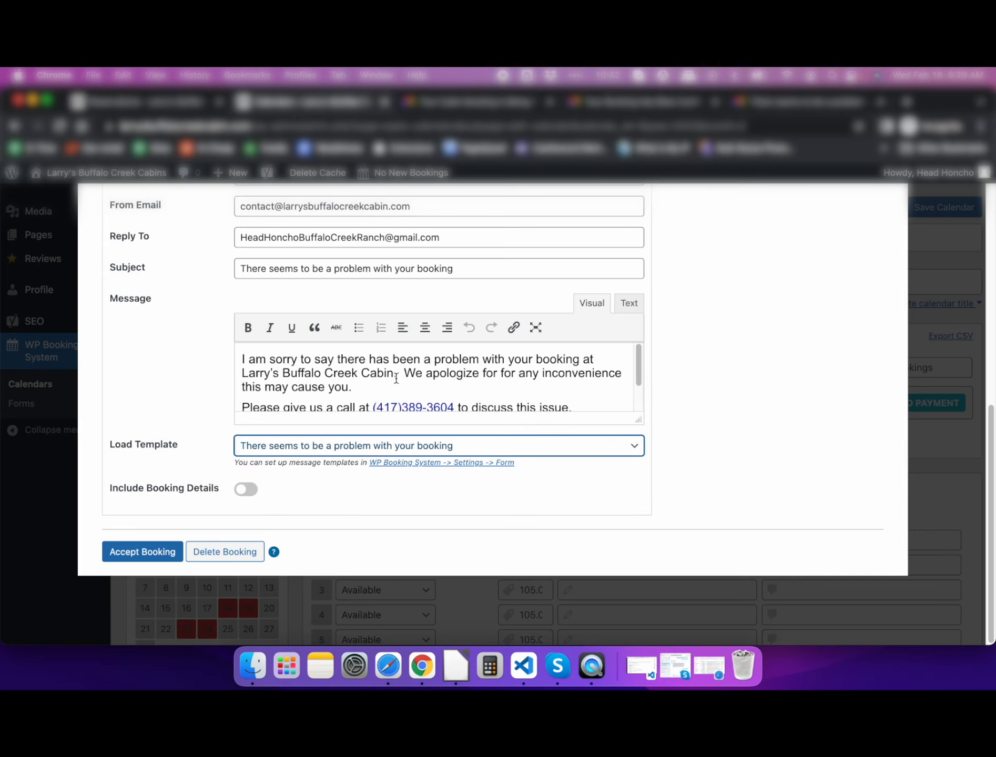
left_click(255, 490)
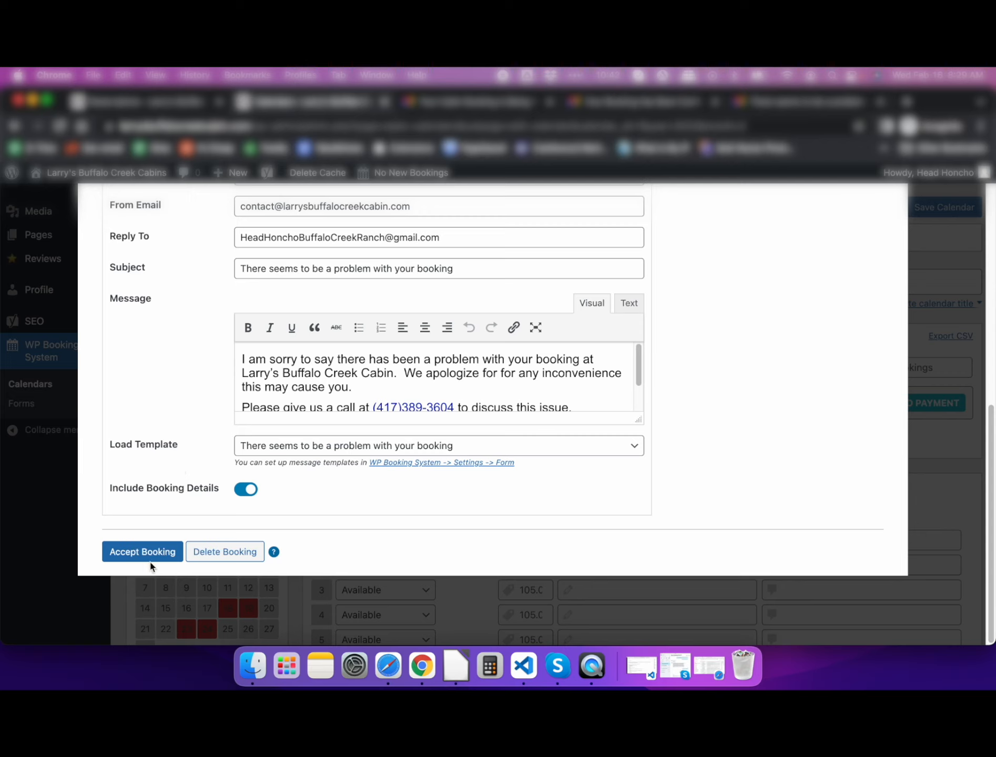
left_click(243, 555)
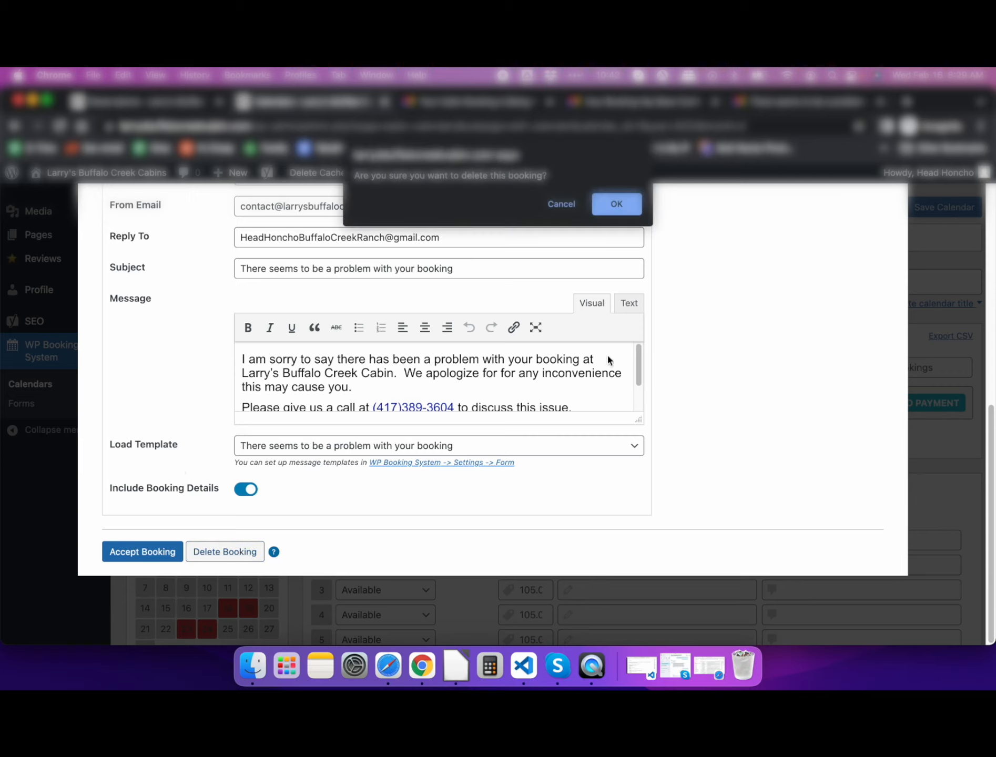
left_click(613, 205)
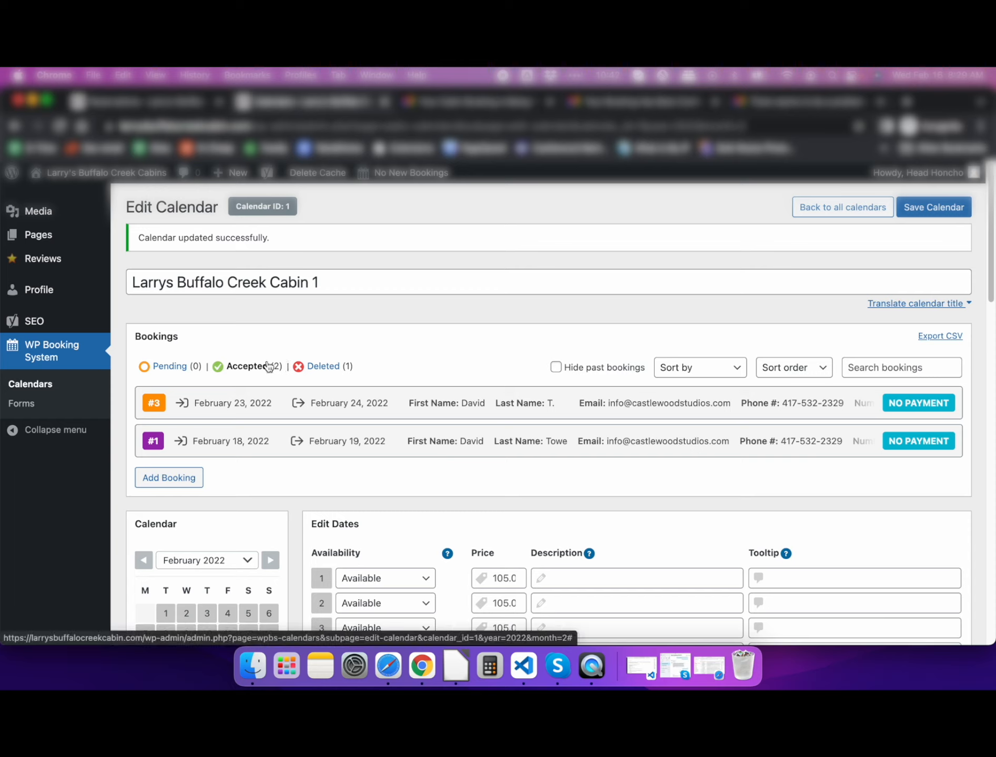
- In Gmail, review the 'There seems to be a problem with your booking' email for booking #2, February 18–19
left_click(805, 101)
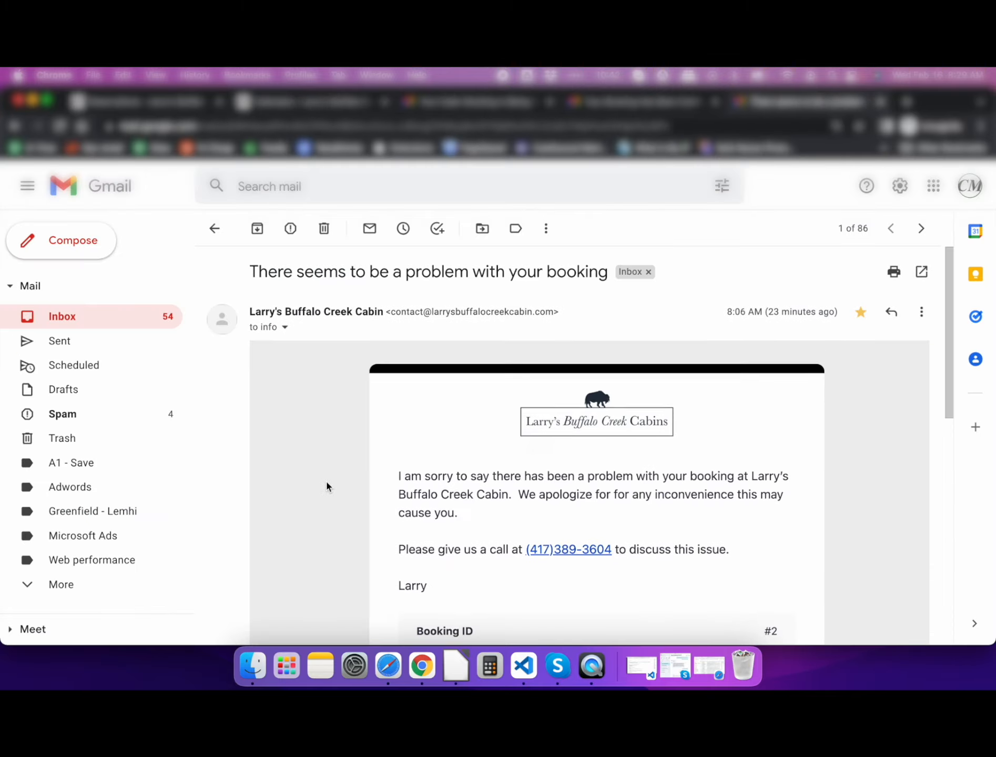
scroll(326, 485, "down", 5)
scroll(326, 486, "up", 2)
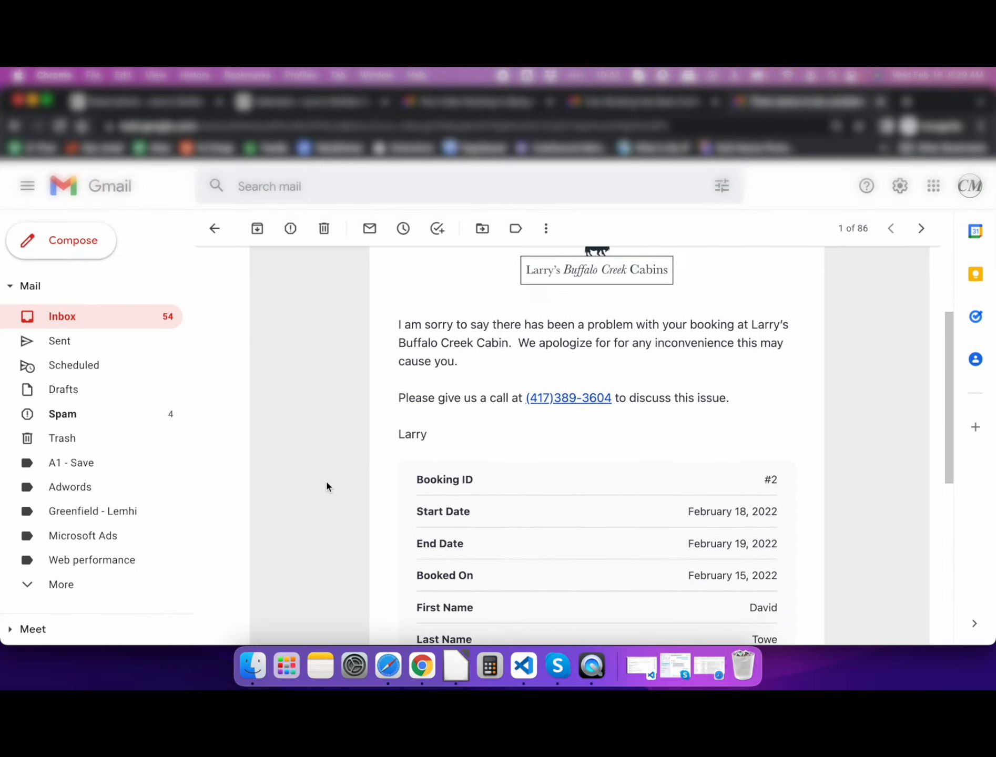
scroll(326, 487, "down", 4)
scroll(326, 483, "down", 2)
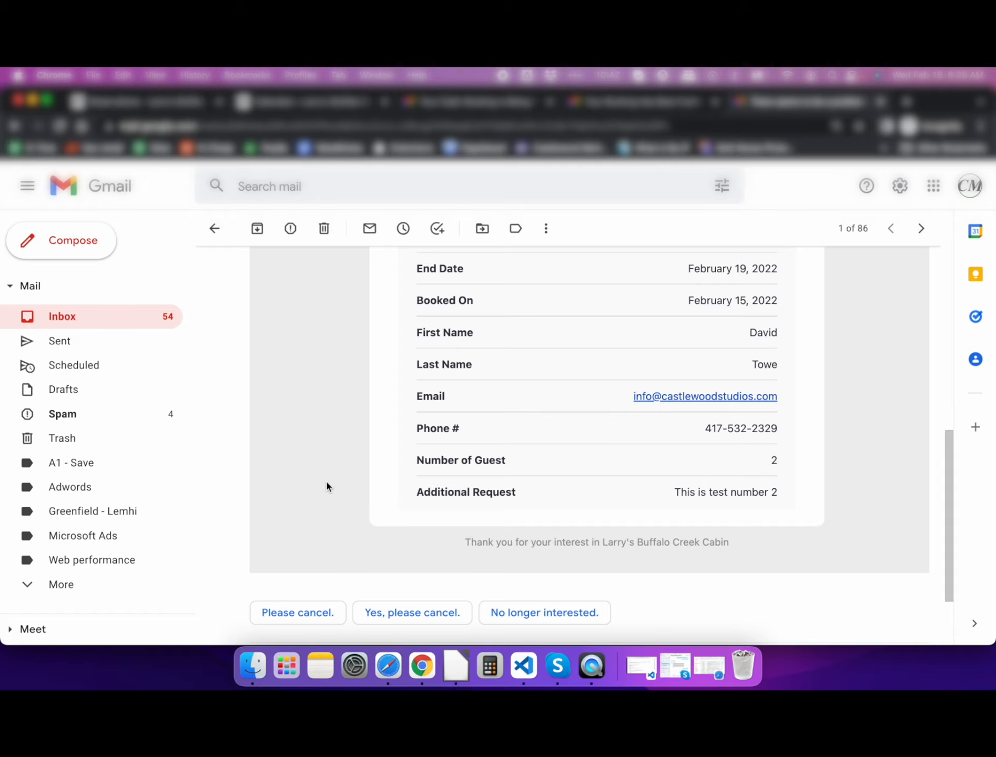
scroll(403, 406, "up", 3)
scroll(404, 411, "up", 5)
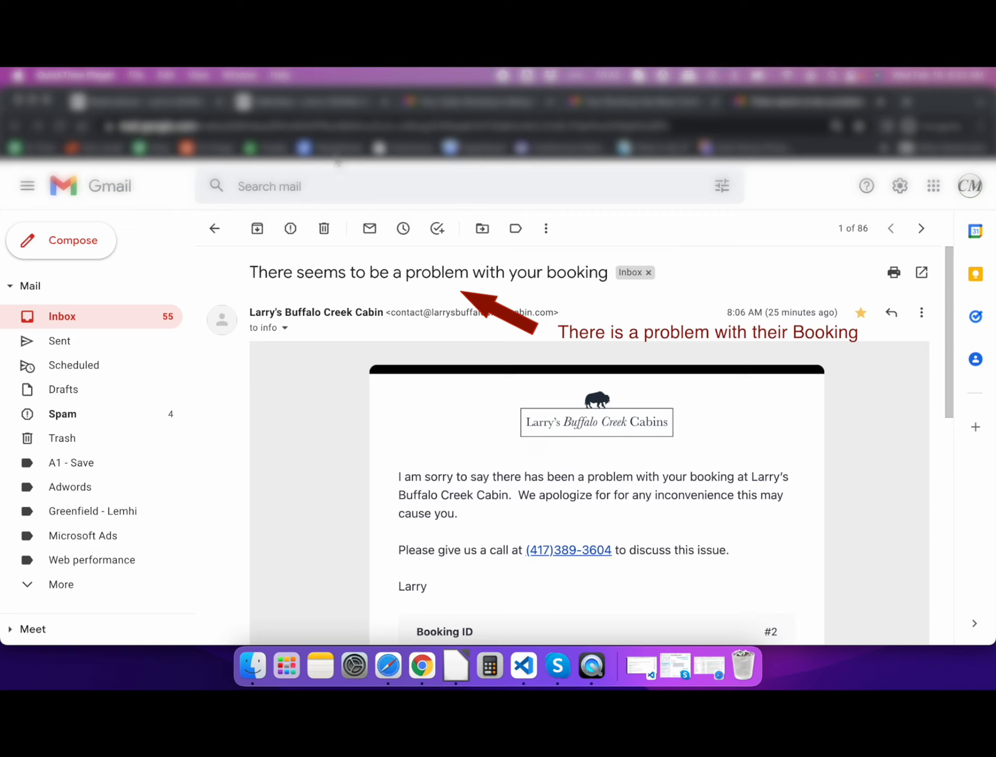
- Return to the Cabin 1 Edit Calendar page and look through its bookings list
left_click(347, 104)
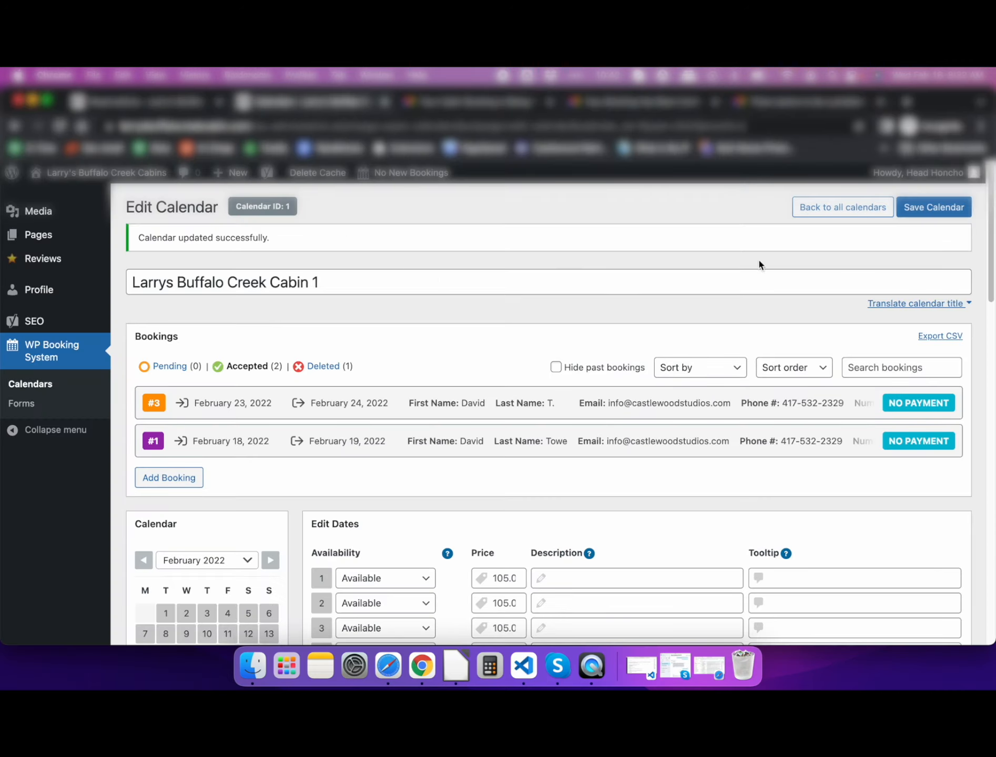
mouse_move(925, 173)
left_click(888, 253)
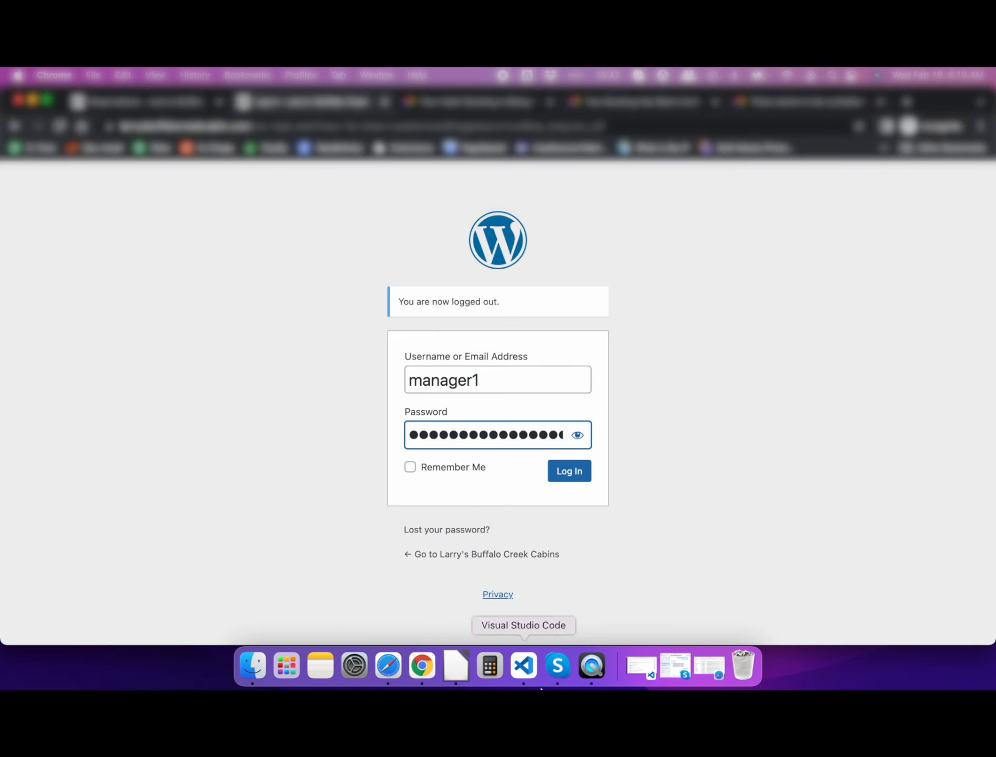
left_click(590, 669)
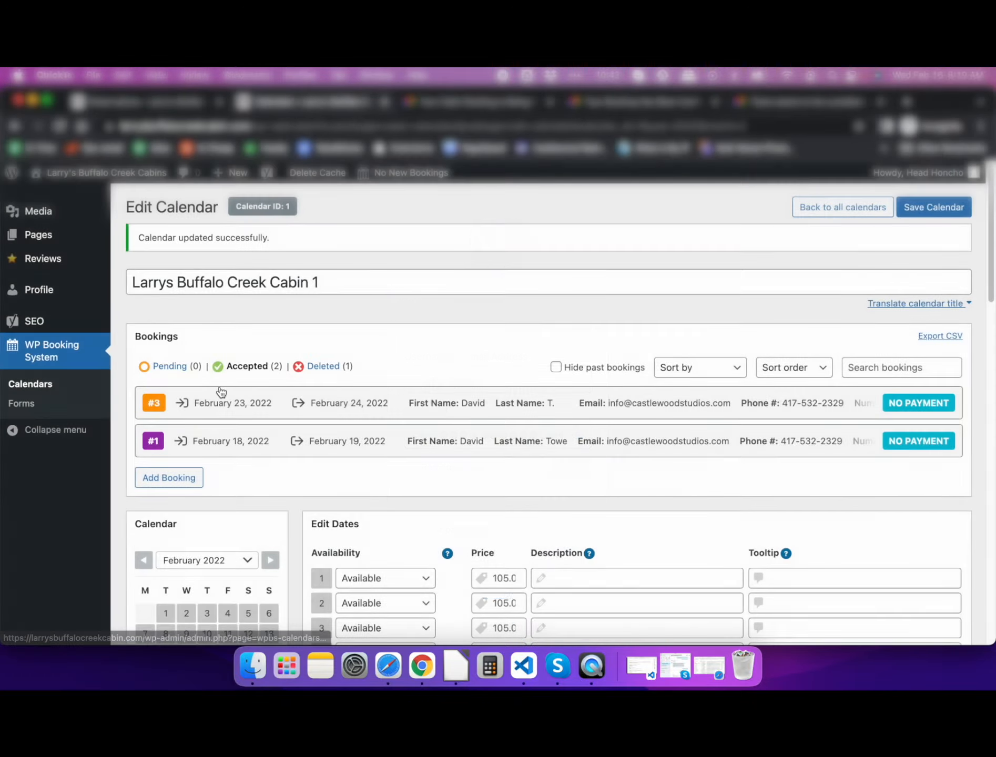
scroll(117, 461, "down", 2)
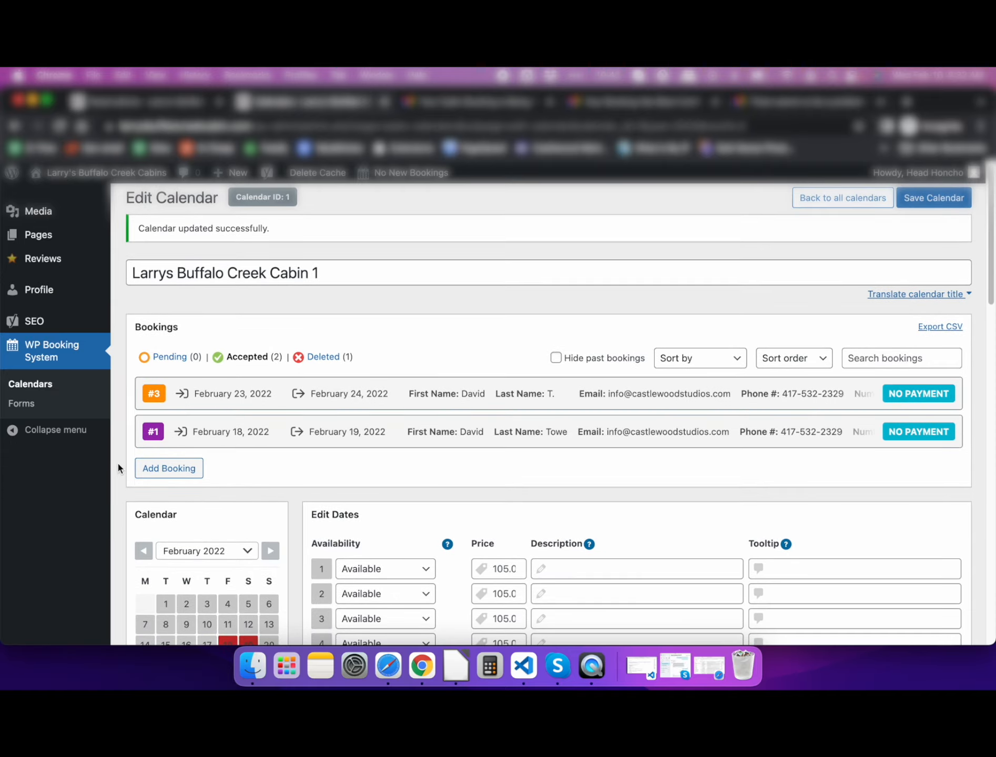
scroll(118, 464, "down", 3)
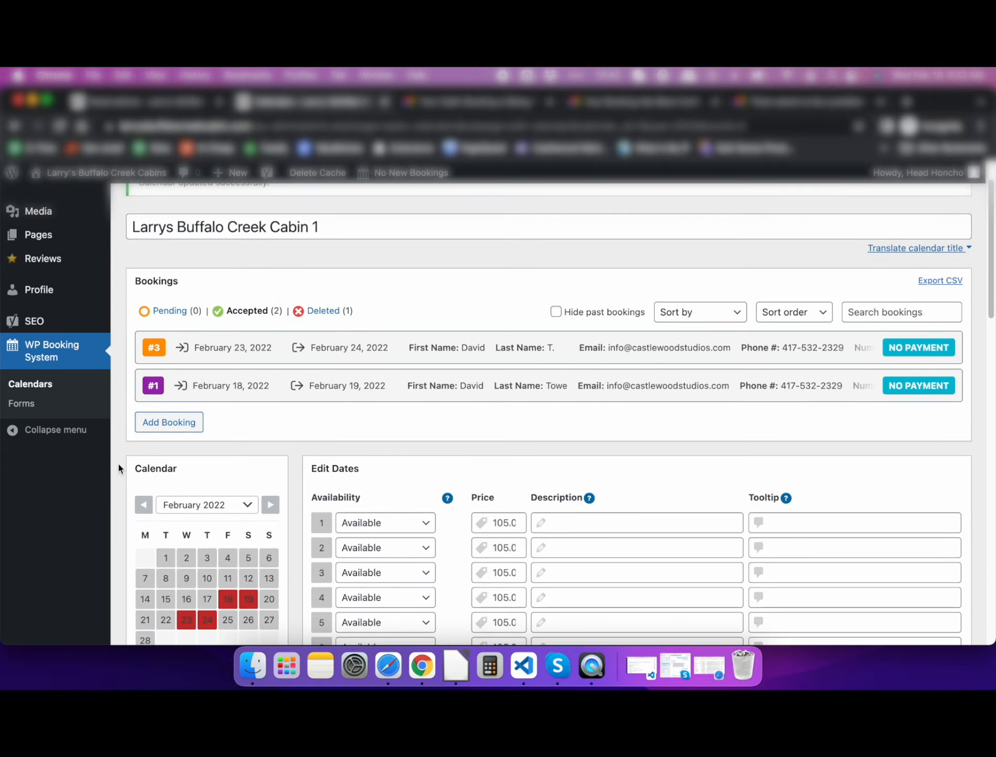
scroll(118, 464, "down", 10)
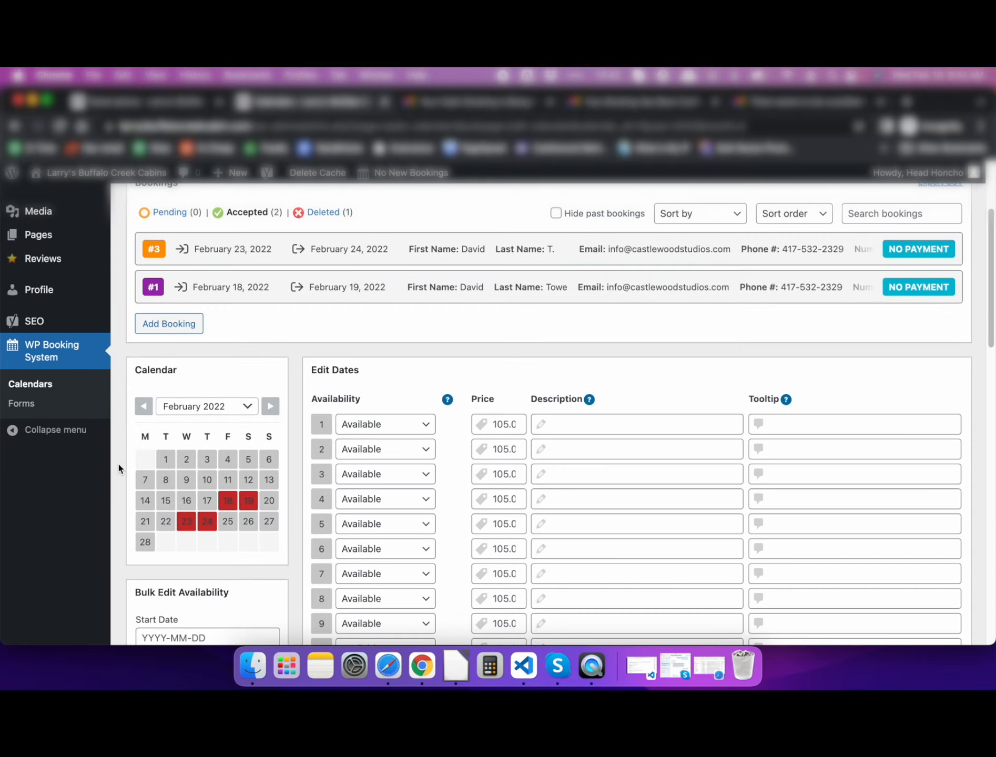
scroll(118, 464, "down", 10)
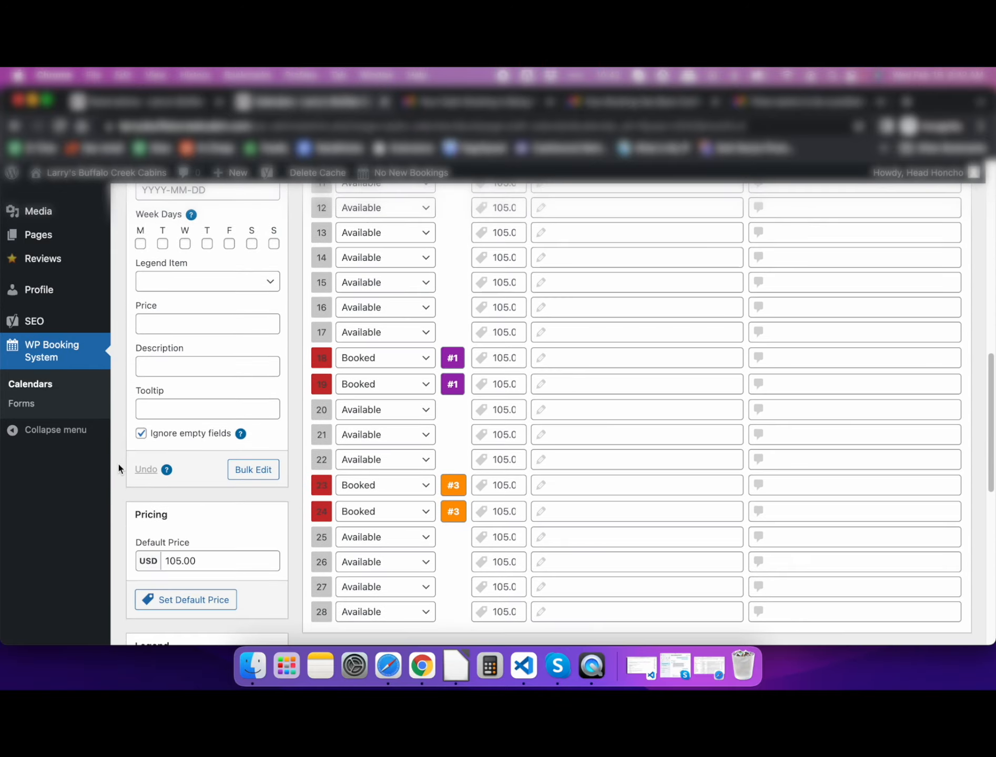
scroll(118, 464, "up", 13)
scroll(118, 464, "up", 5)
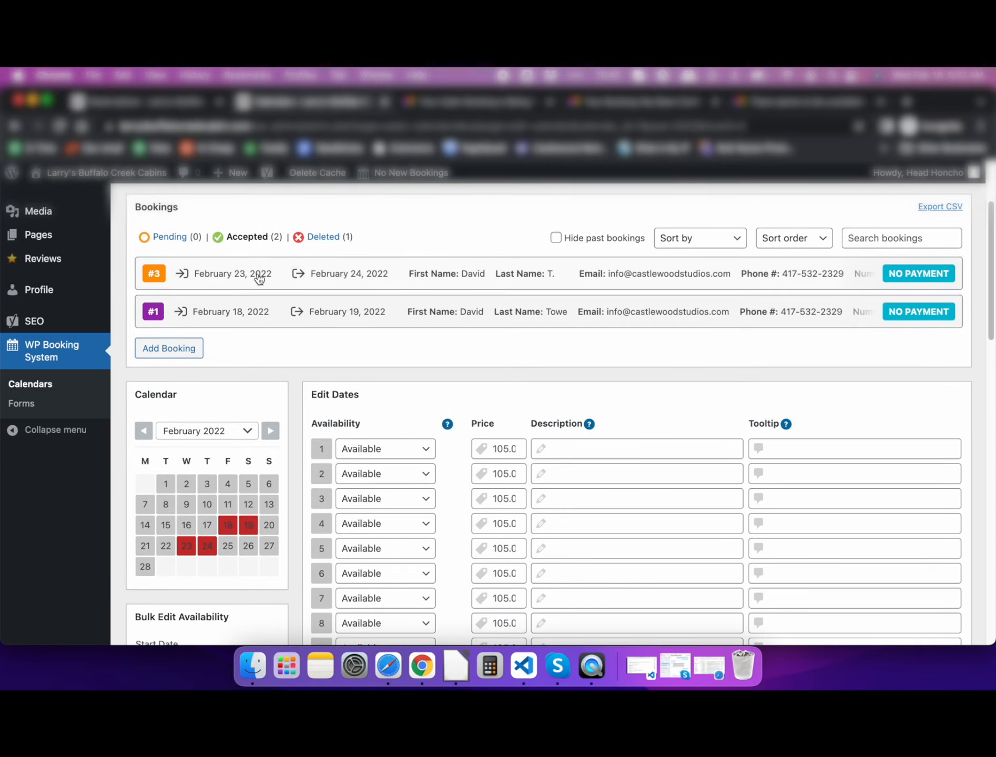
- Delete booking #3 (February 23–24) from its Manage Booking tab and confirm the deletion
left_click(258, 275)
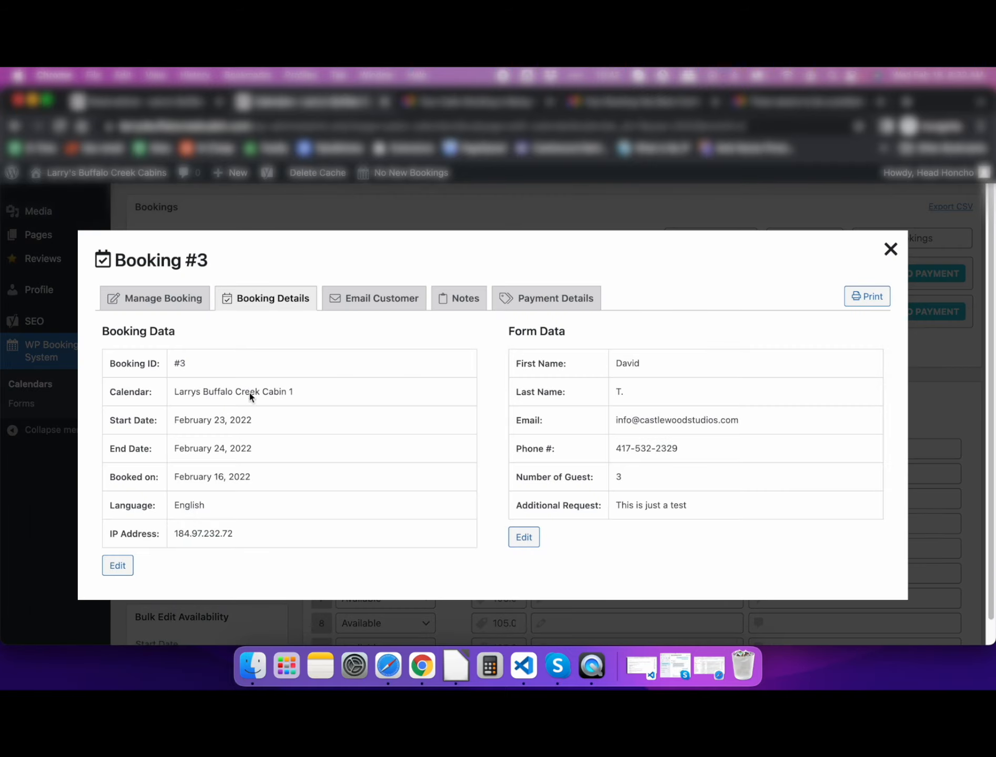
left_click(187, 298)
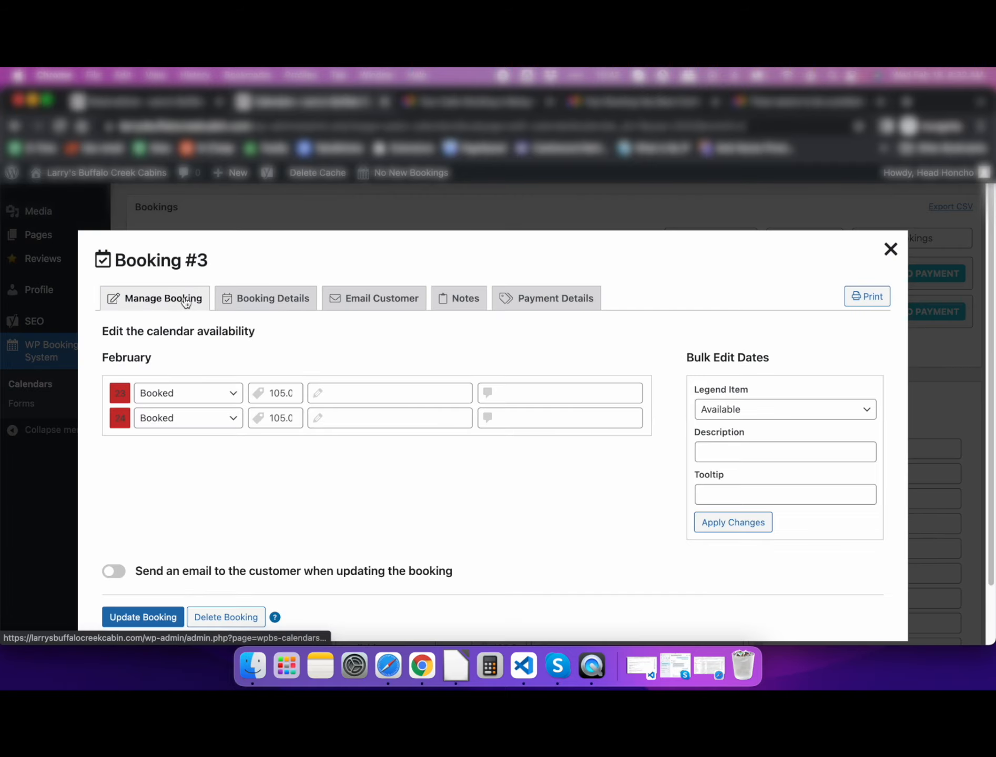
scroll(90, 473, "down", 3)
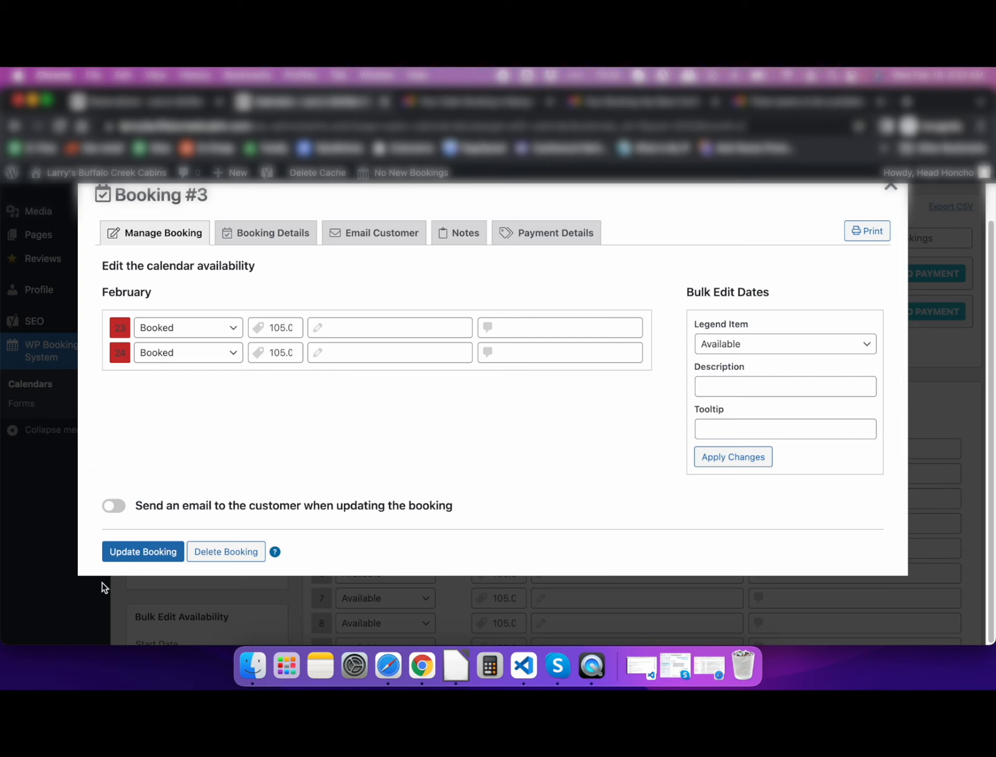
left_click(229, 554)
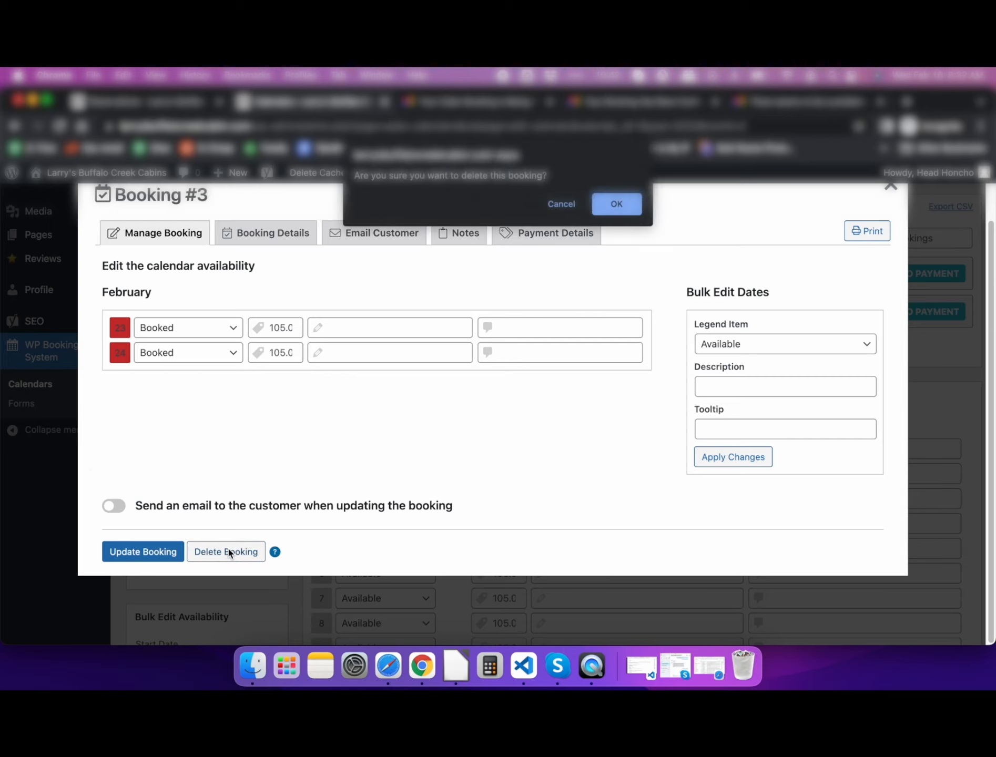
left_click(619, 210)
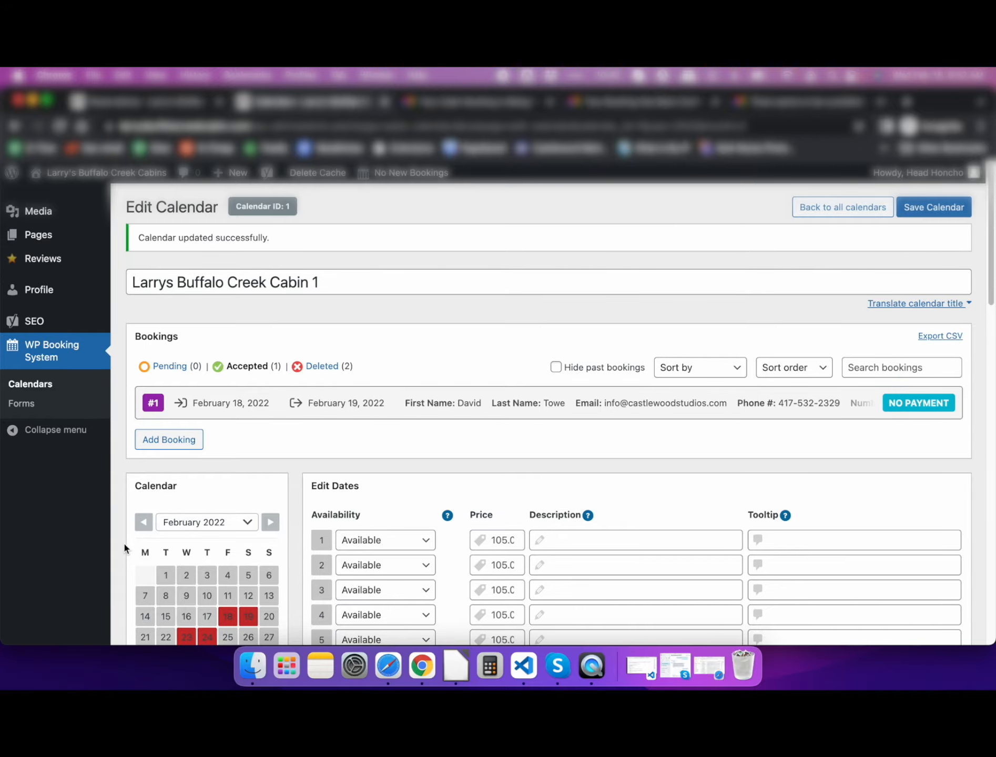
- Set February 23 and February 24 to Available in the calendar
scroll(124, 544, "down", 12)
scroll(124, 547, "down", 3)
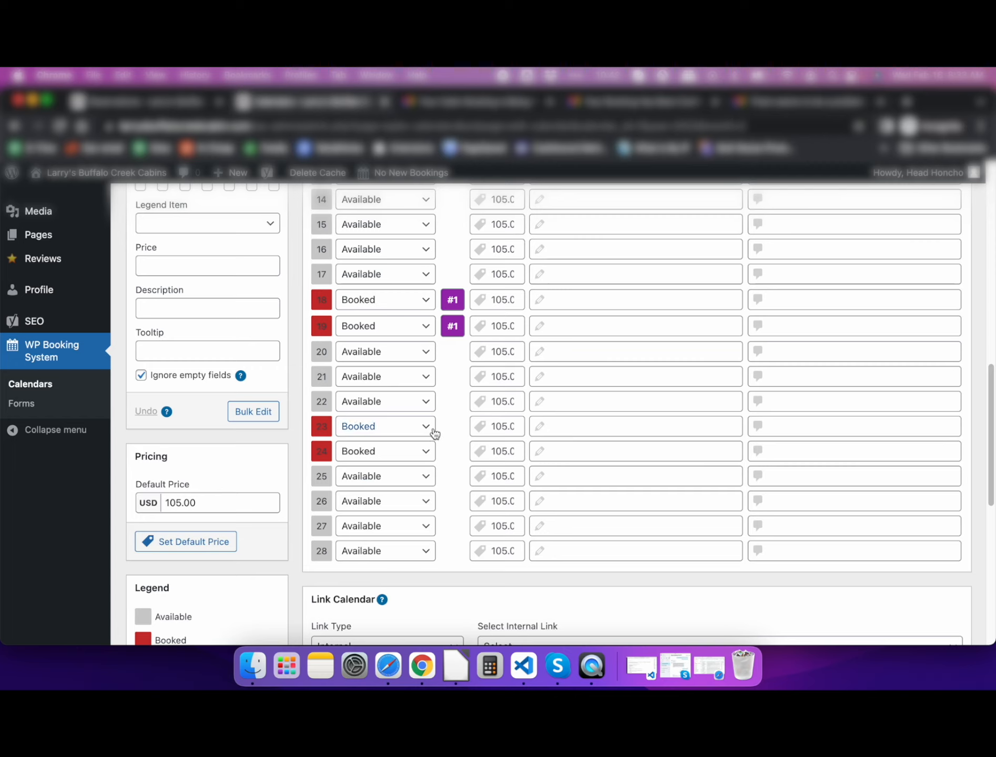
left_click(434, 434)
left_click(413, 411)
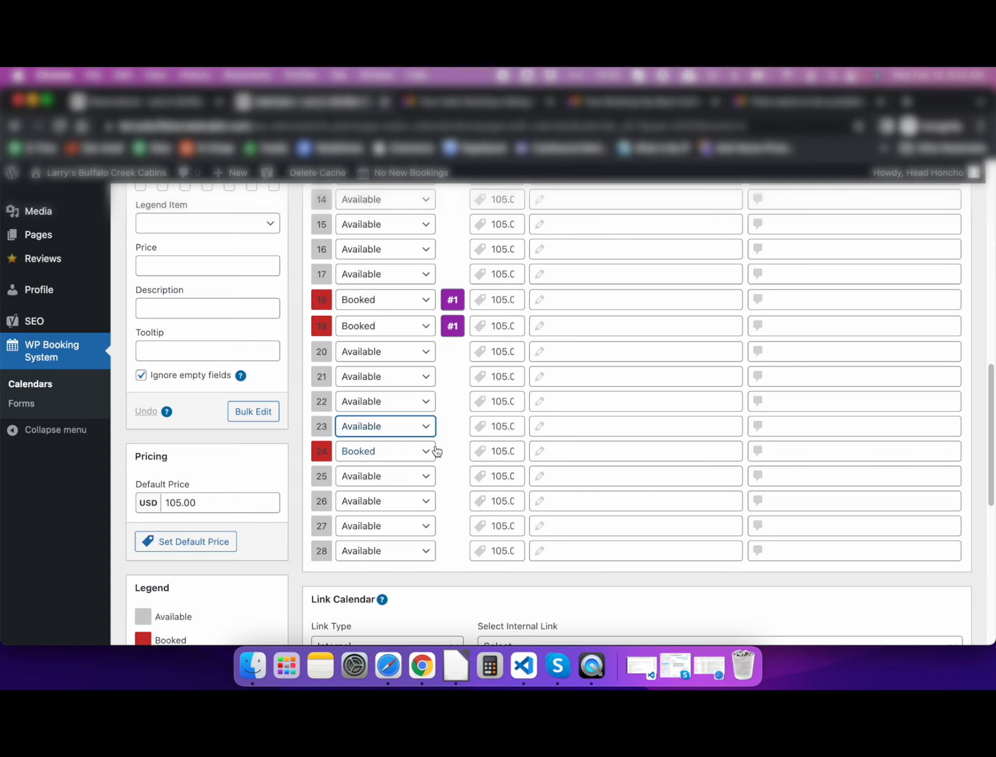
left_click(436, 450)
left_click(418, 437)
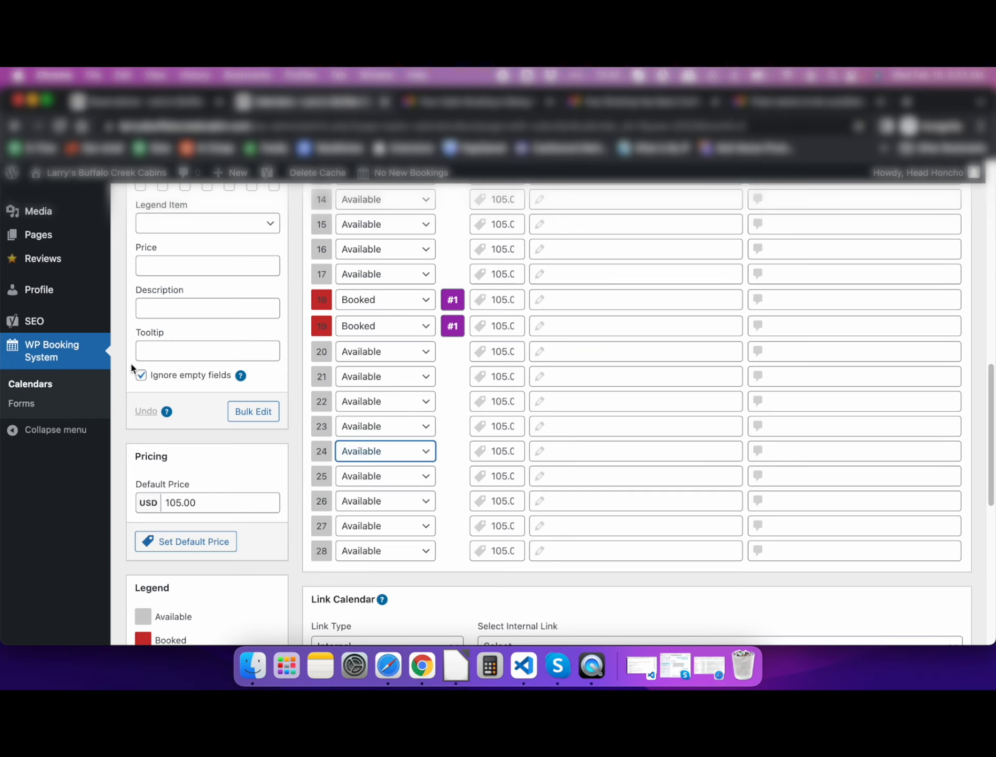
- Save the calendar and check the update notice with Accepted (1) and Deleted (2) counts
scroll(113, 374, "up", 10)
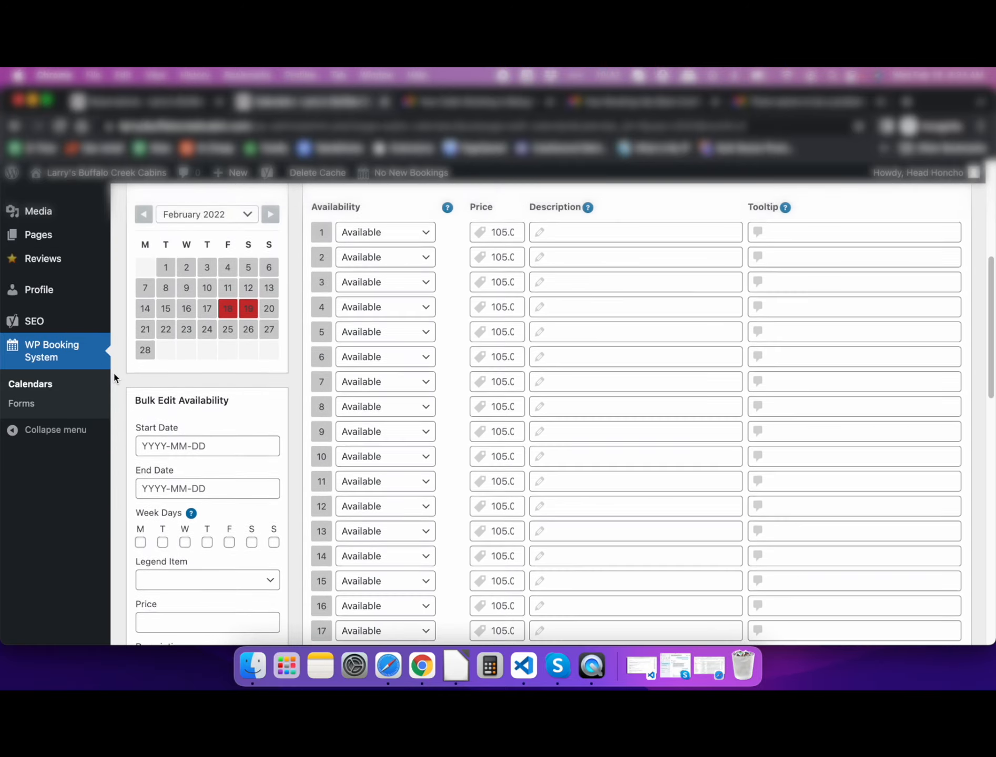
scroll(113, 372, "up", 2)
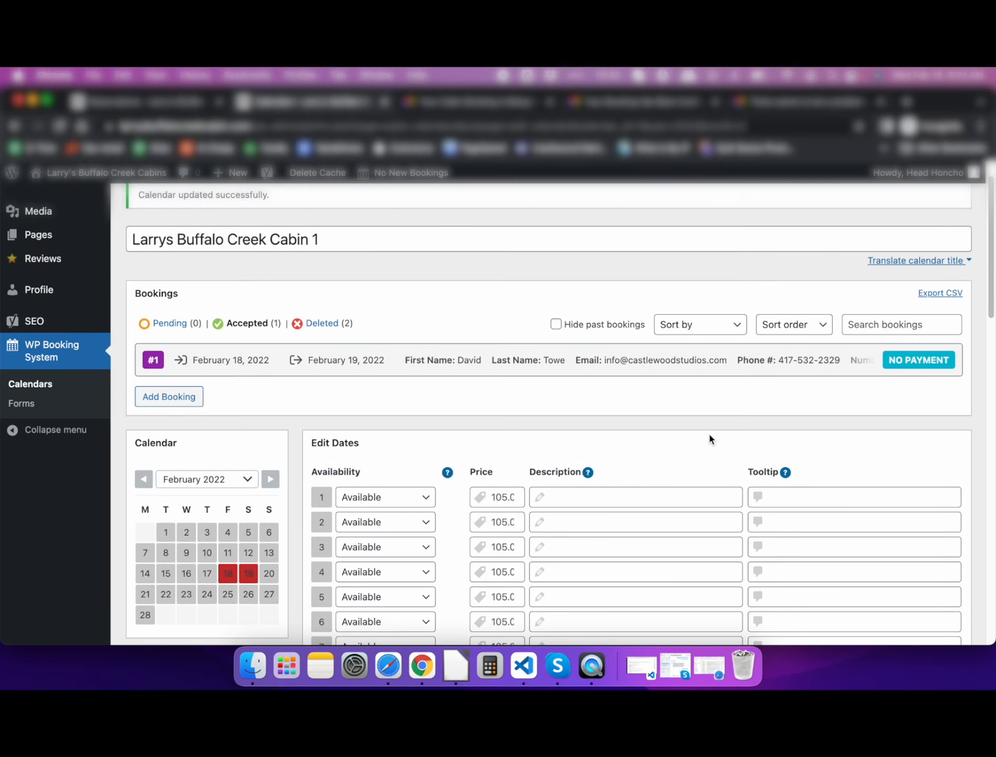
scroll(709, 436, "down", 20)
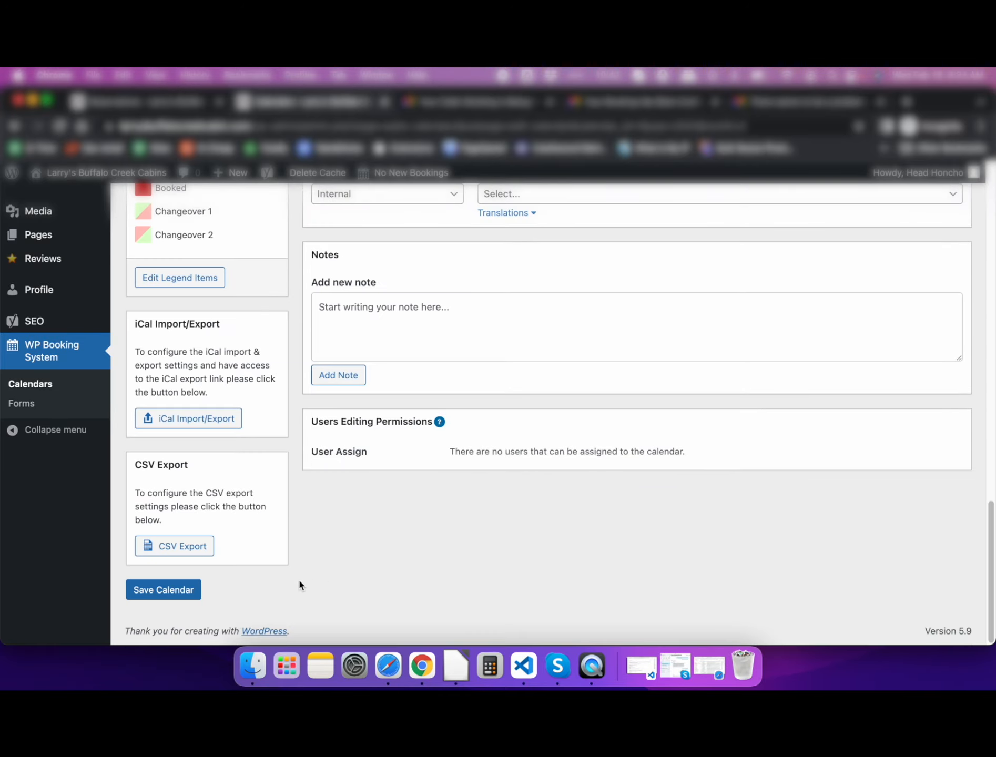
left_click(176, 589)
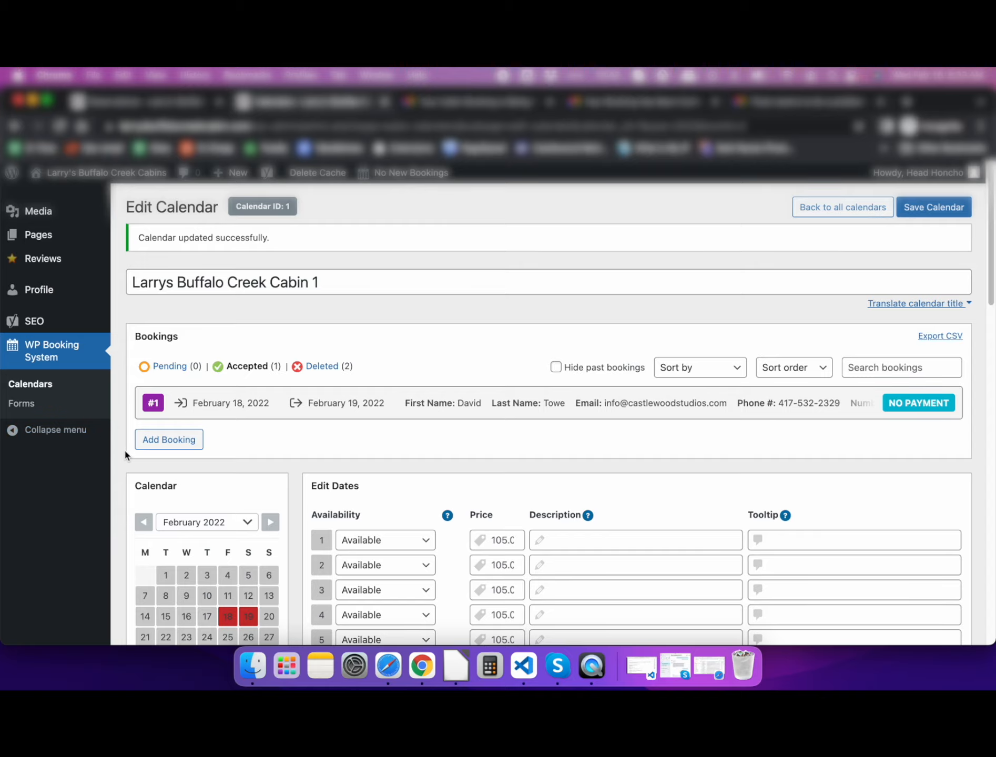
scroll(125, 452, "down", 1)
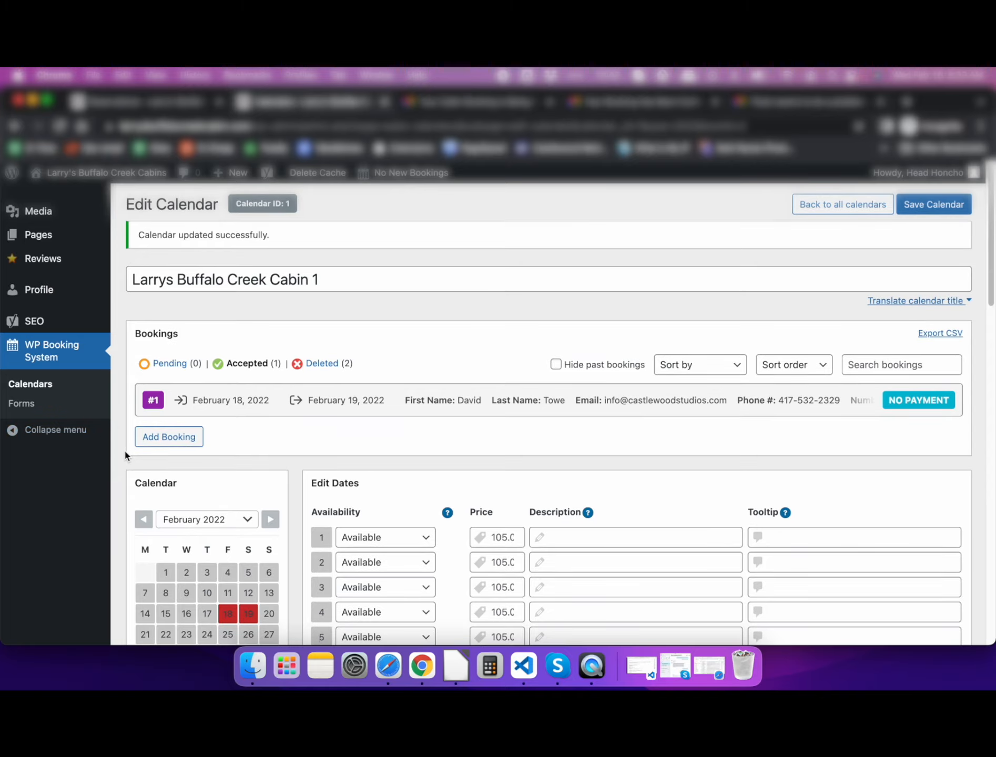
scroll(125, 455, "down", 4)
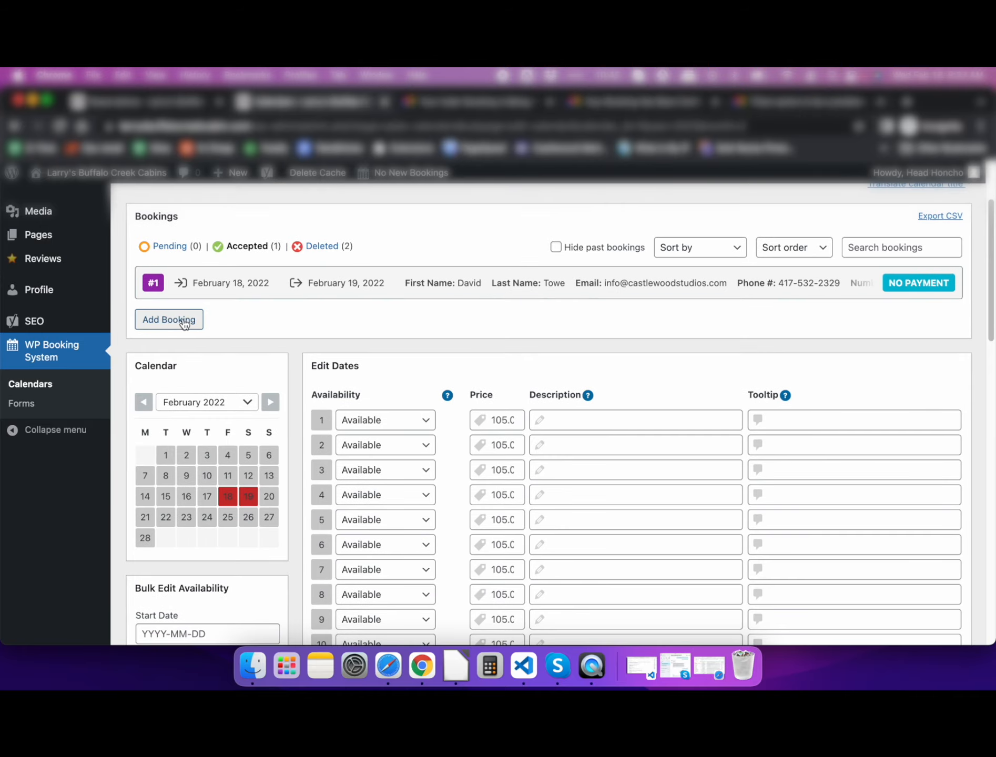
scroll(165, 294, "down", 1)
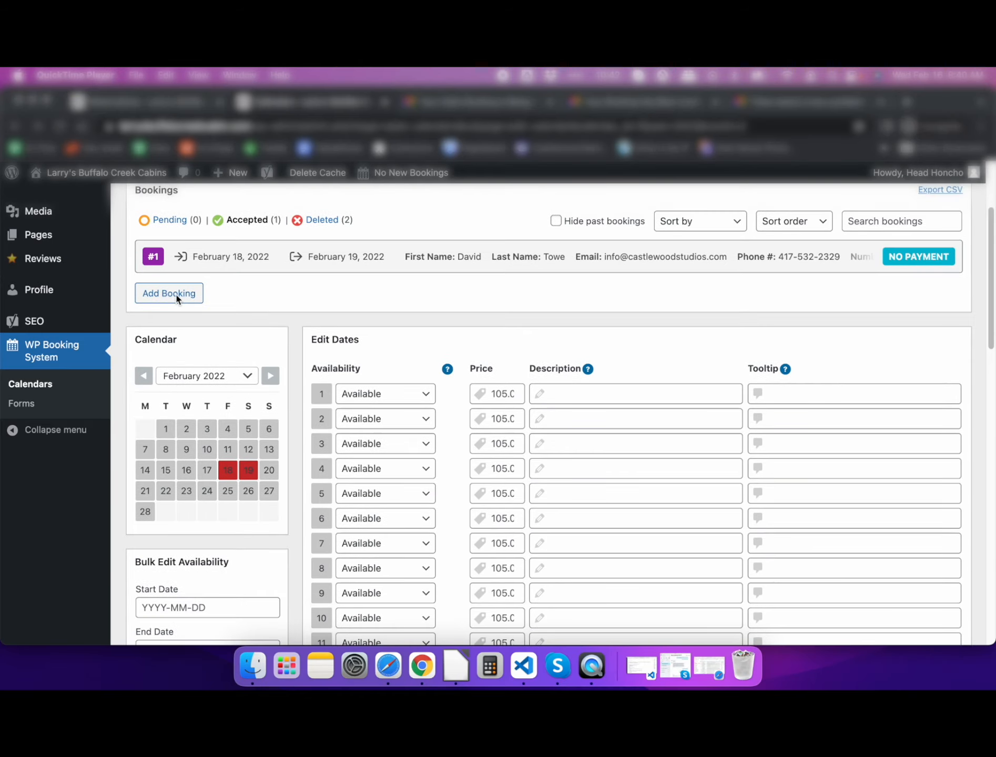
- Start a new manual booking and select February 23–24 as the stay dates
left_click(177, 298)
left_click(174, 294)
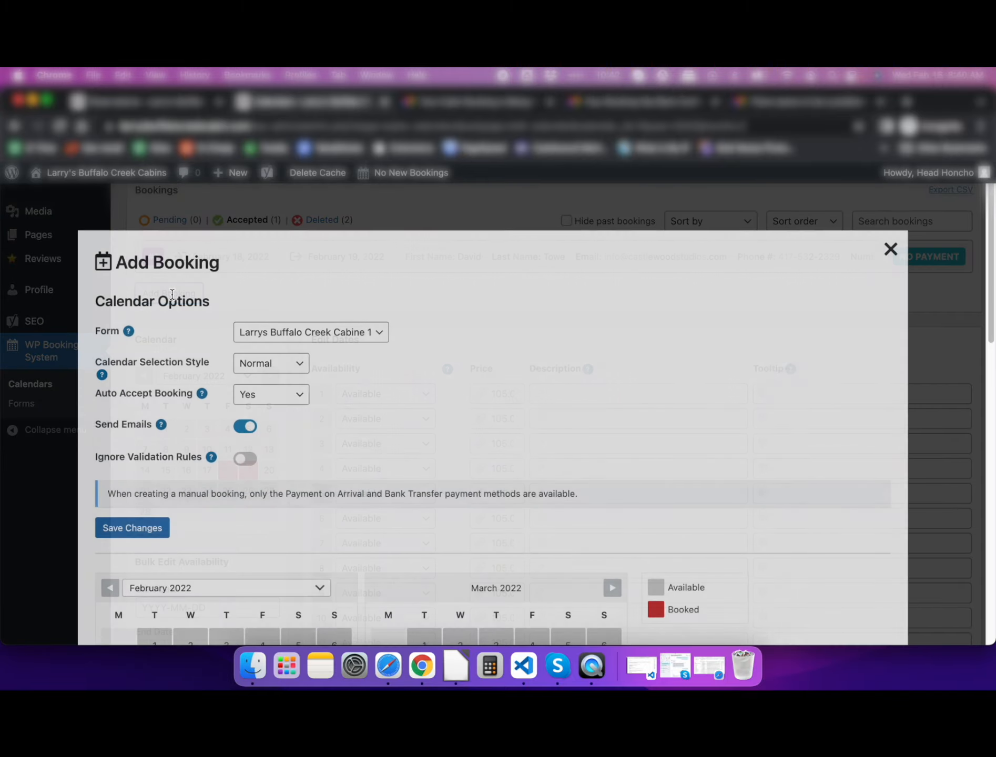
scroll(394, 415, "down", 5)
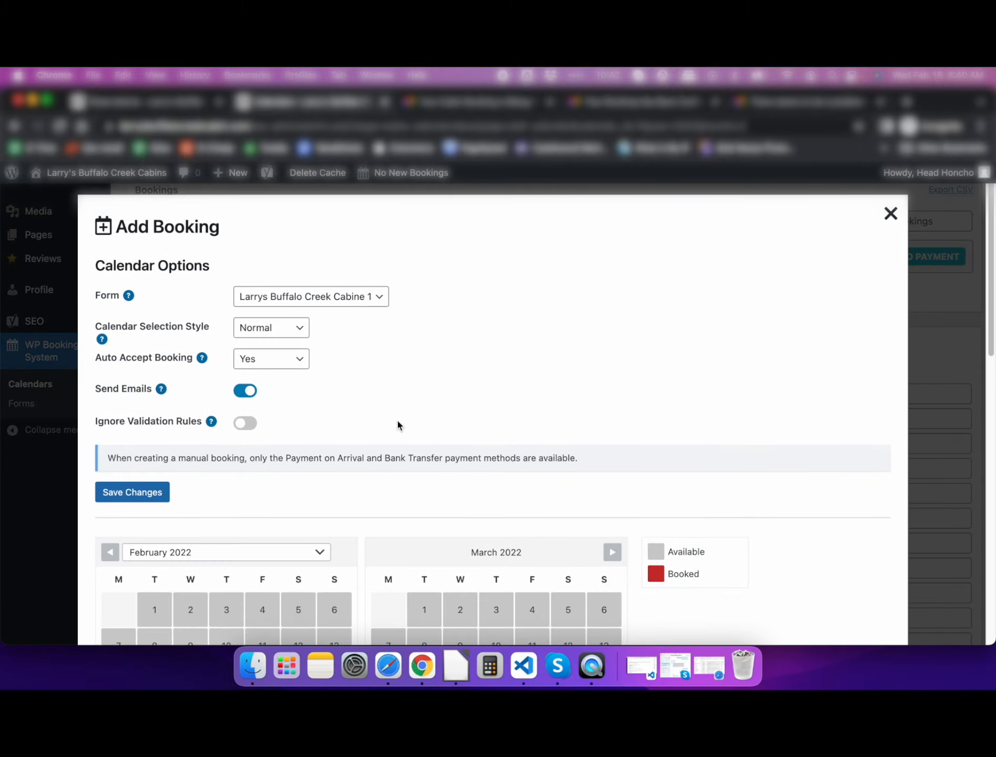
scroll(384, 402, "down", 3)
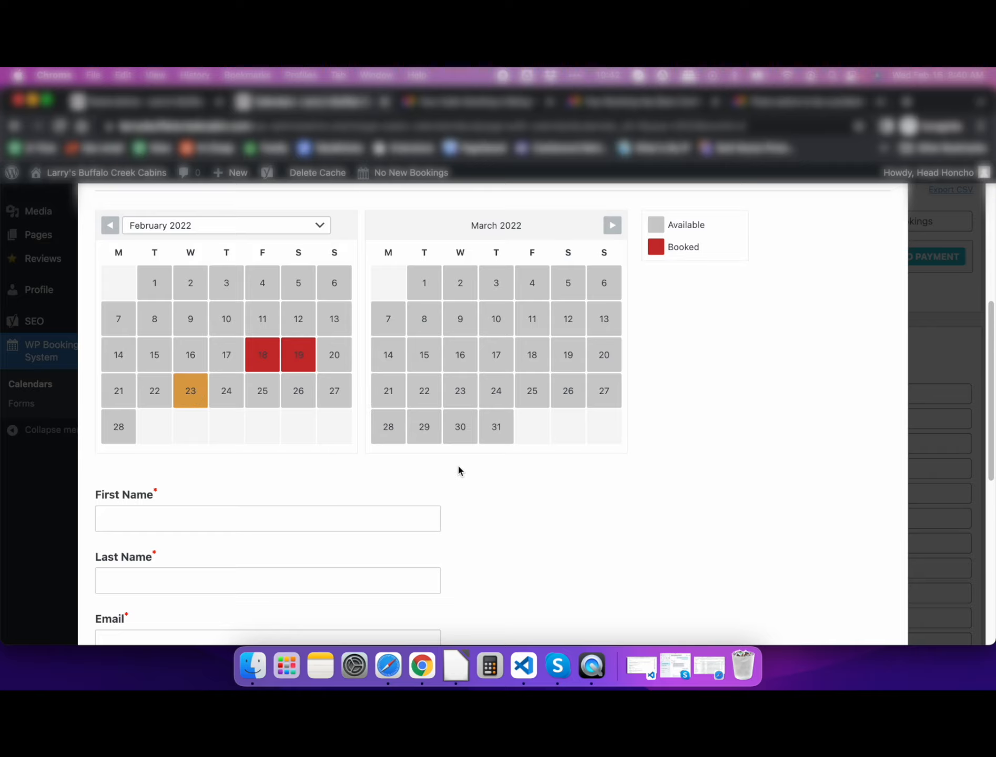
left_click(228, 401)
scroll(569, 532, "down", 5)
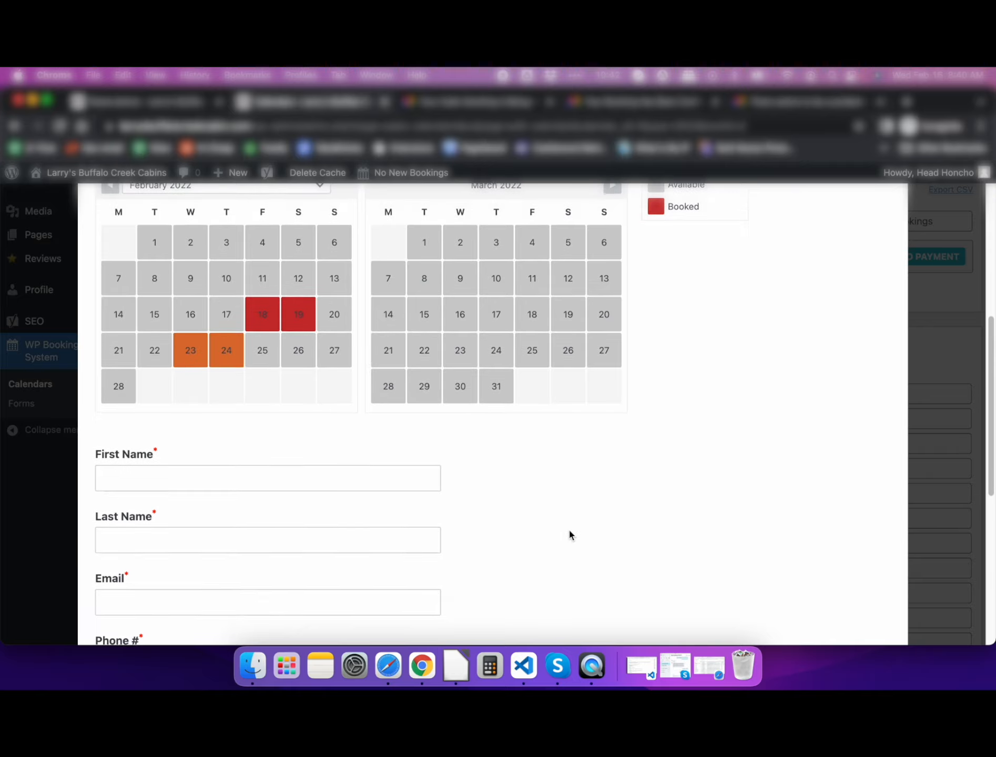
scroll(569, 532, "up", 4)
- Fill in the guest's first name, last name, e-mail address and phone number
left_click(205, 466)
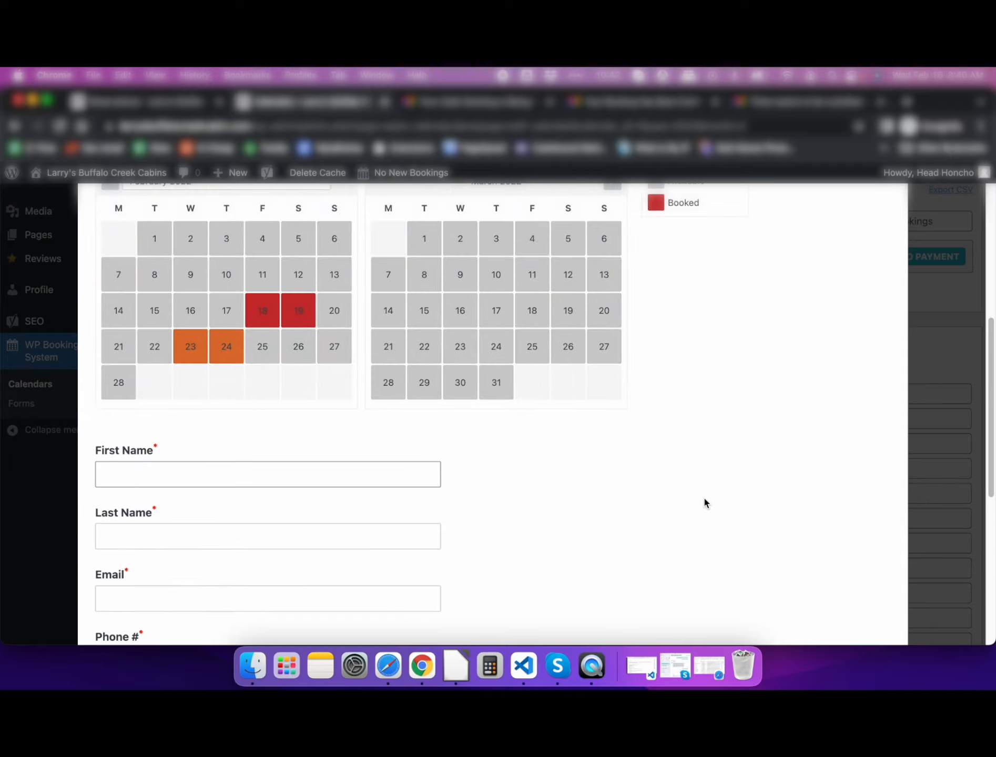
type("David")
left_click(159, 545)
type("T.")
scroll(128, 482, "down", 4)
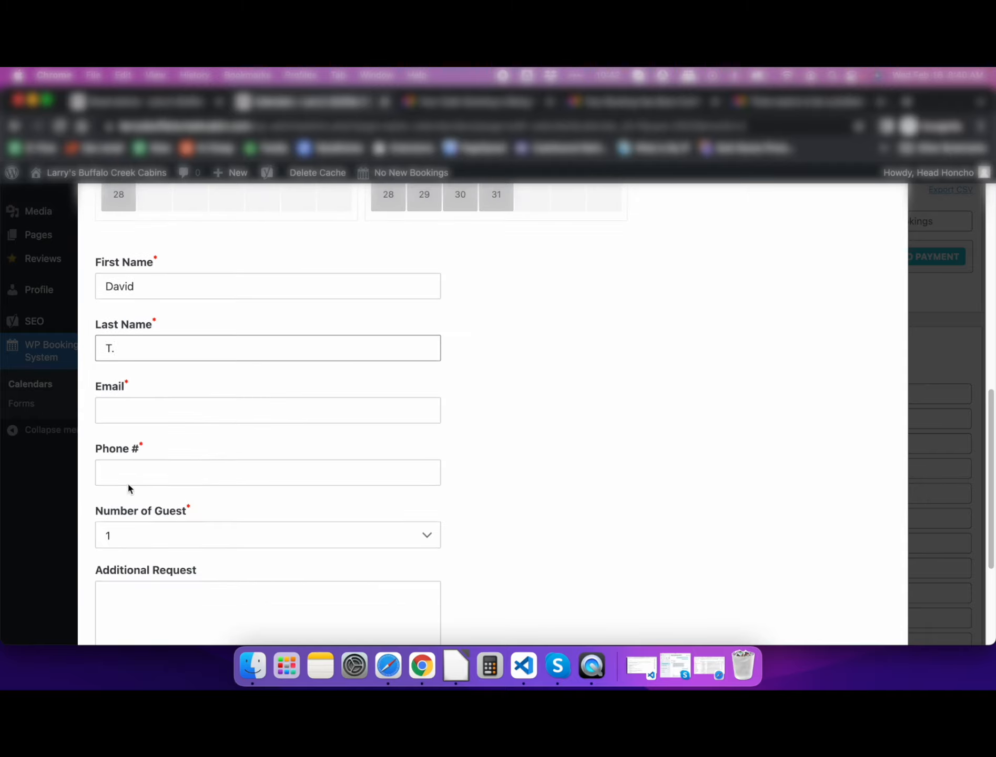
left_click(127, 410)
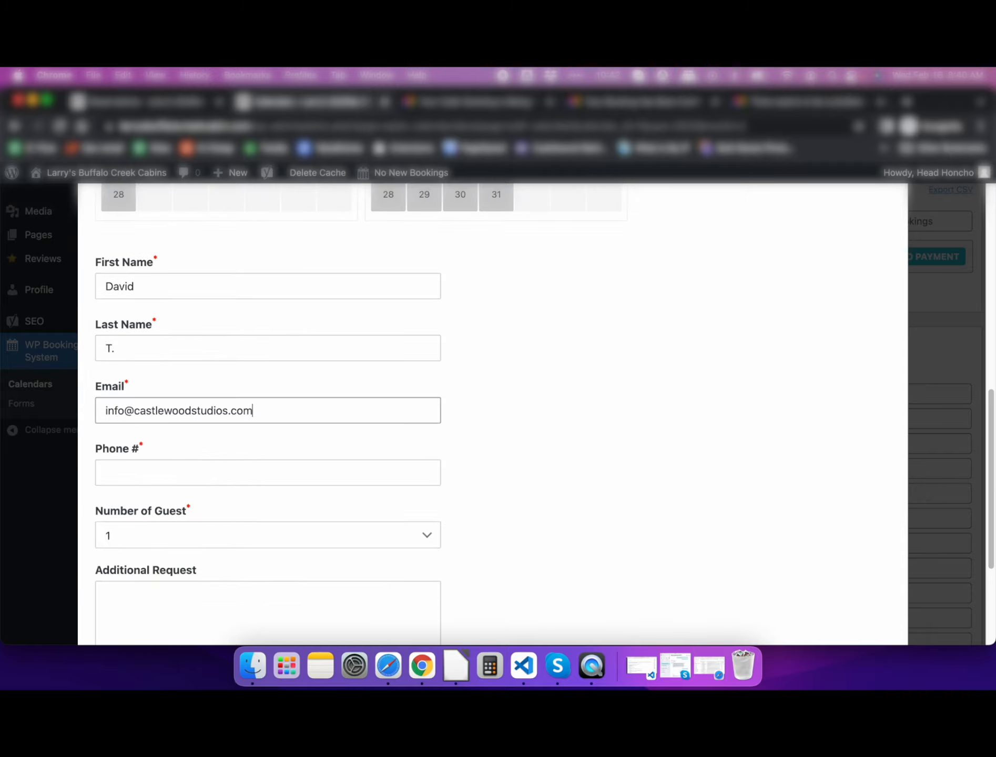
left_click(109, 473)
- Submit the new February 23–24 booking
scroll(154, 425, "down", 3)
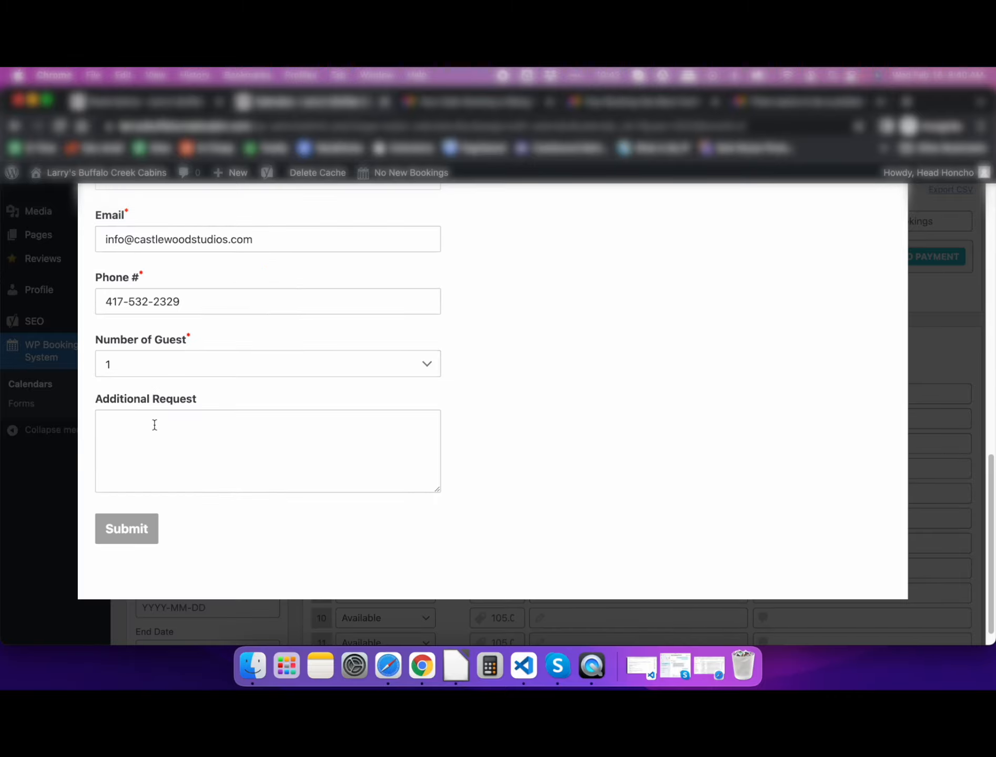
left_click(112, 539)
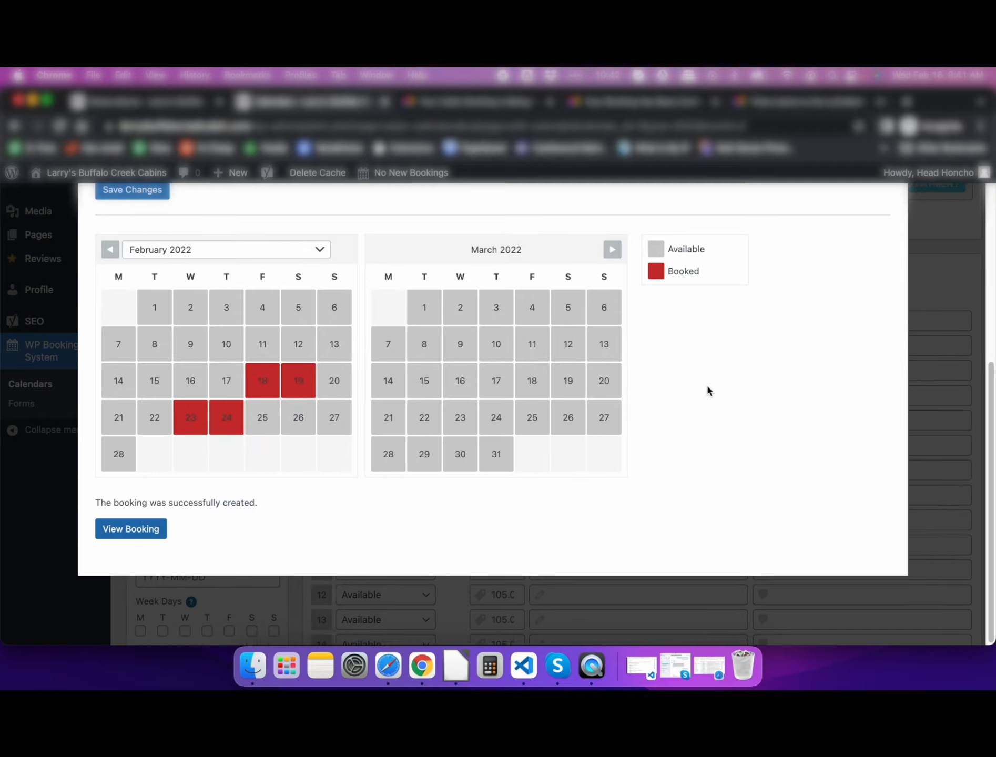
scroll(707, 389, "up", 3)
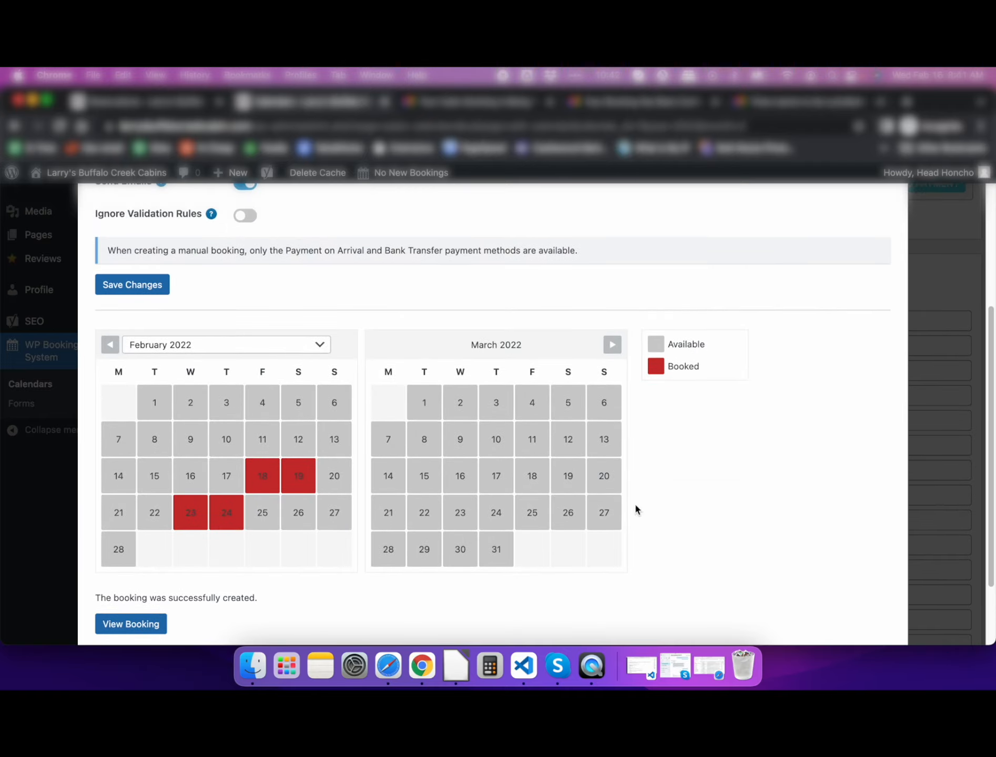
scroll(732, 495, "up", 8)
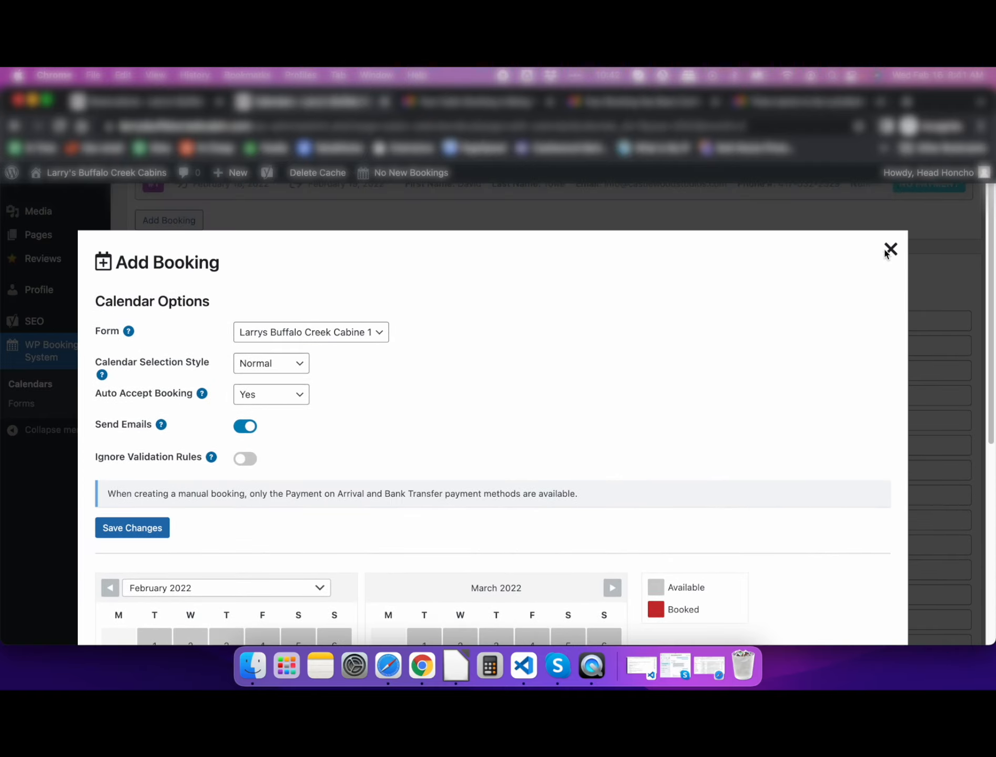
- Close the Add Booking form and reload to confirm booking #4 accepted with February 23–24 booked
left_click(889, 249)
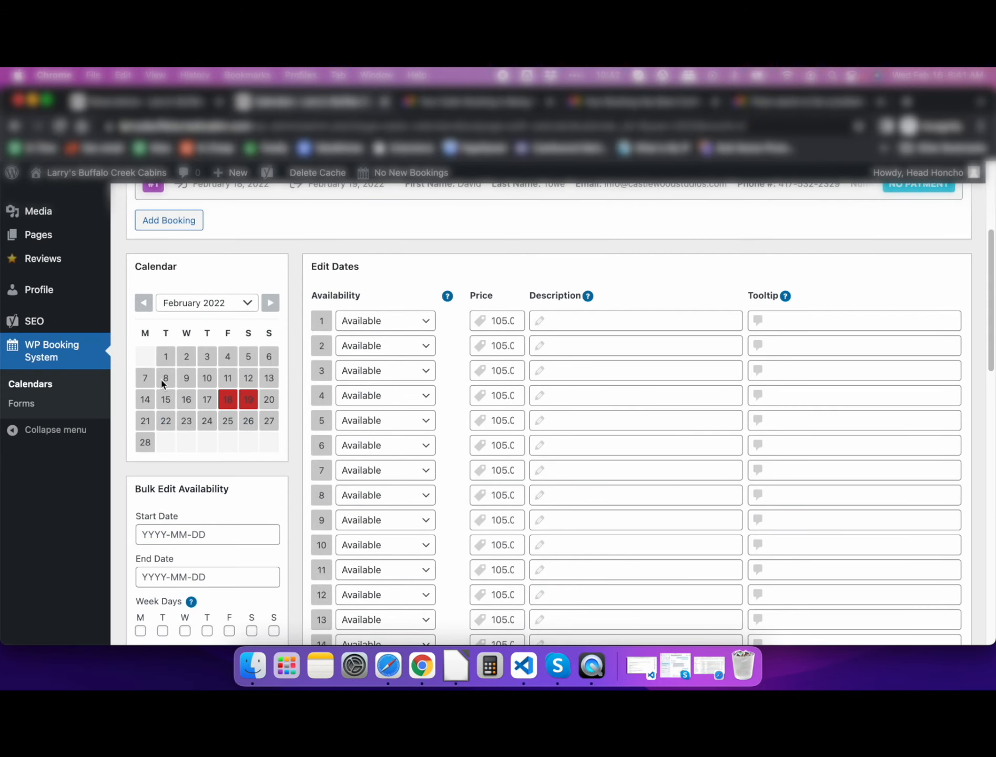
scroll(118, 417, "up", 5)
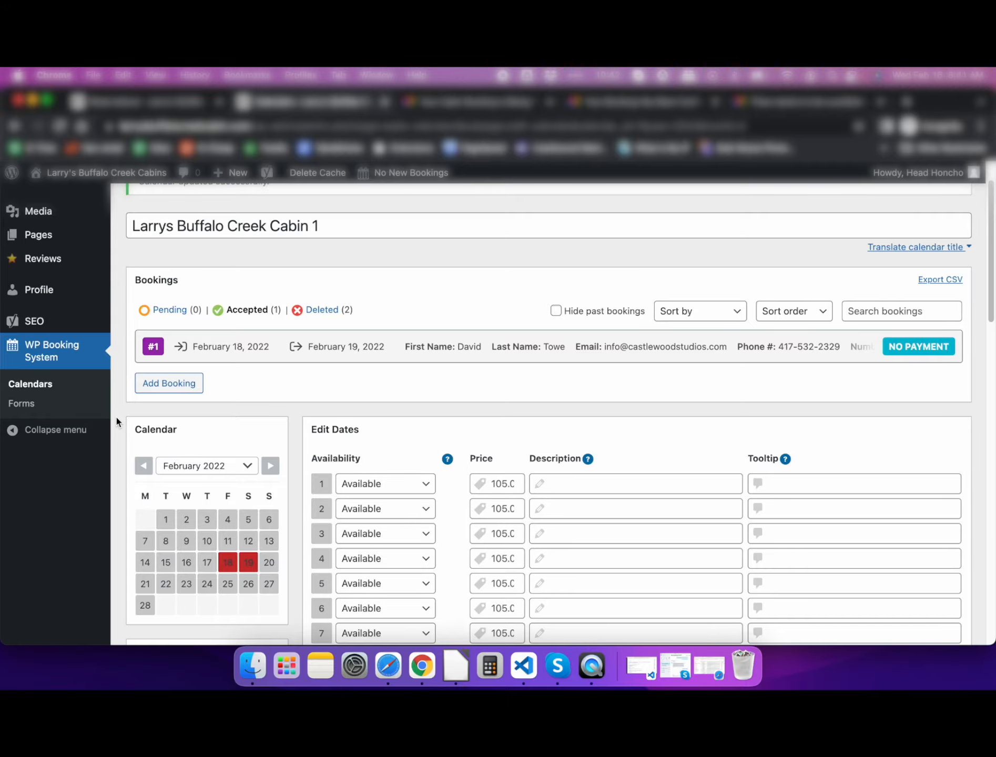
scroll(116, 419, "down", 3)
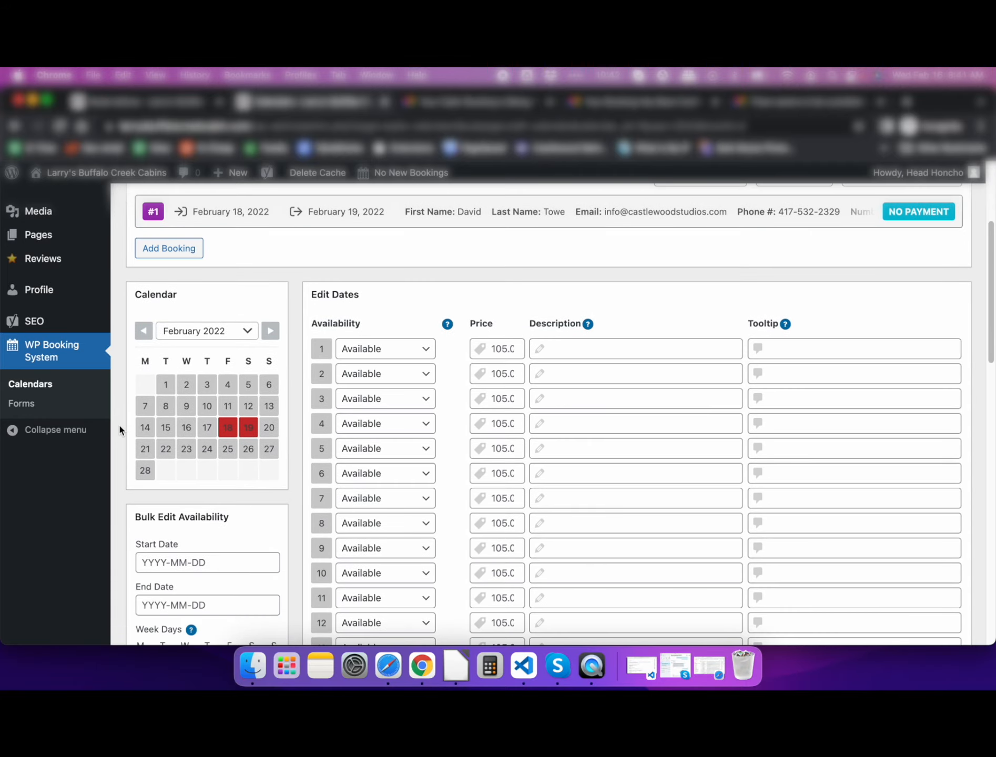
scroll(119, 430, "down", 1)
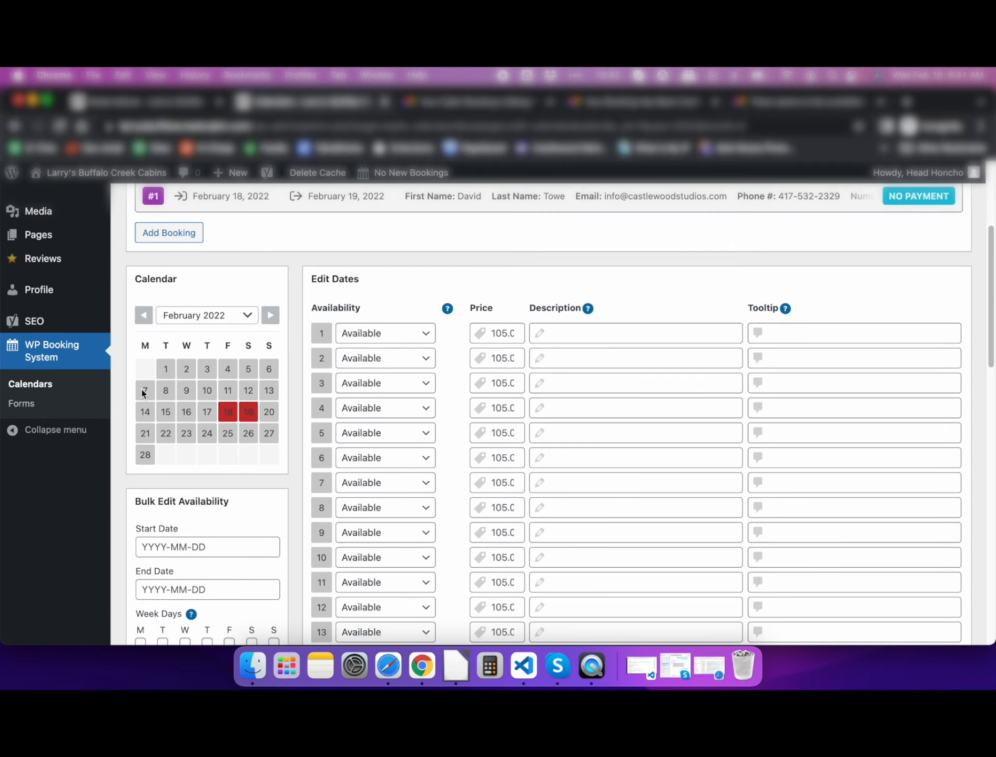
left_click(60, 128)
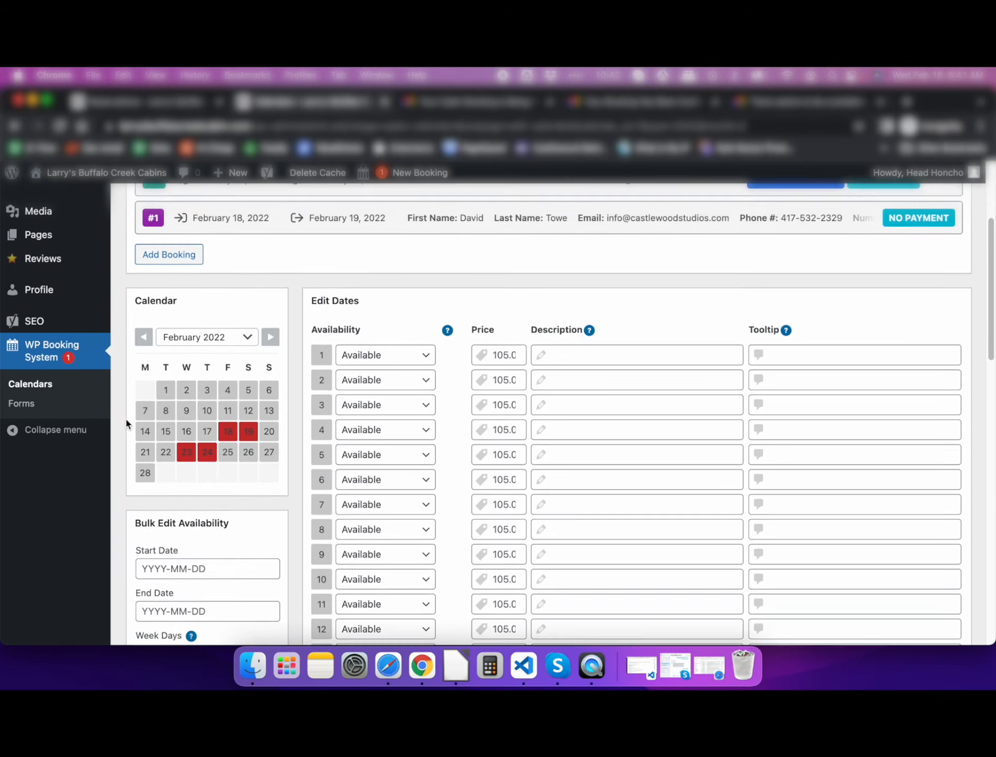
scroll(126, 423, "down", 10)
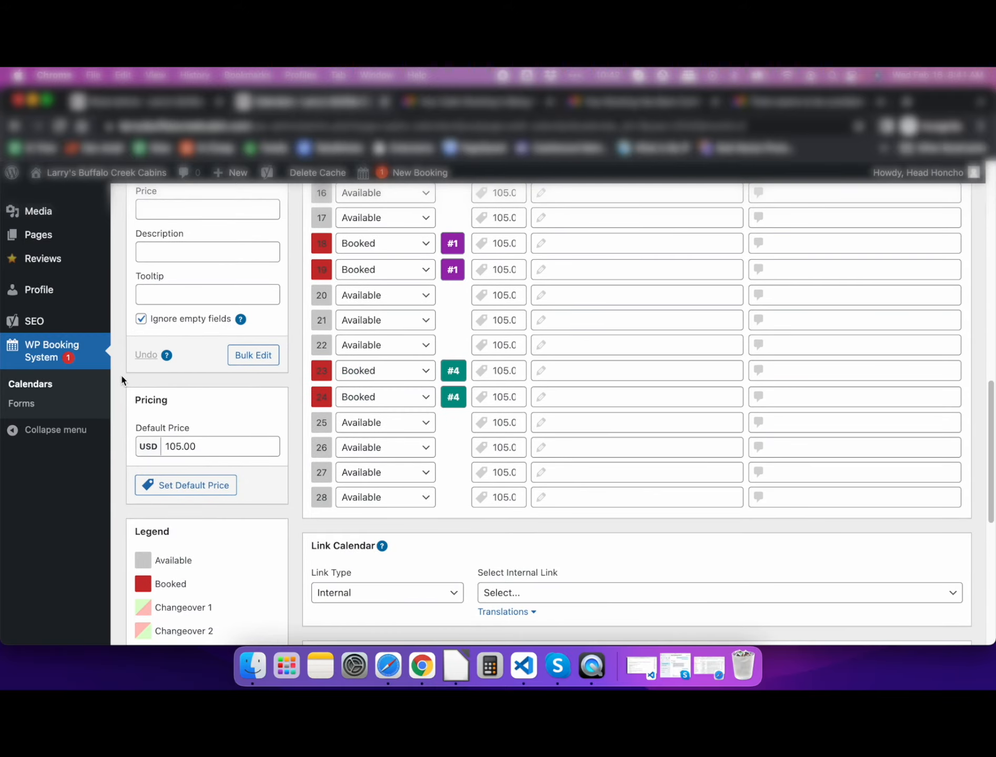
scroll(121, 379, "up", 10)
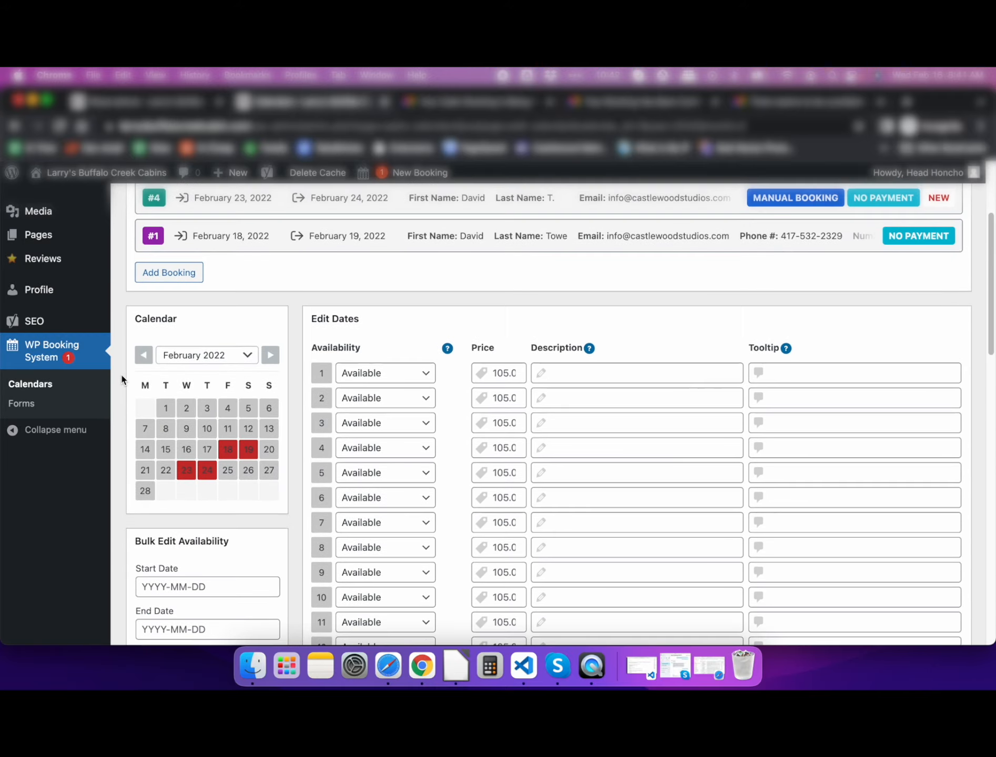
scroll(121, 379, "up", 3)
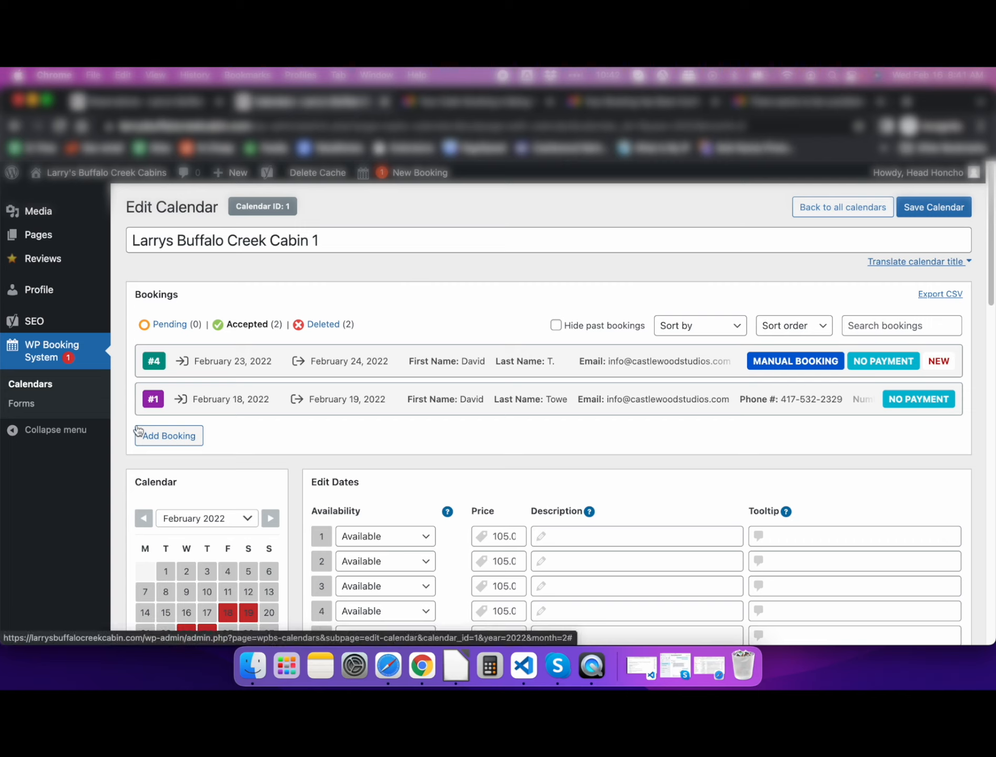
- View and close booking #4's details, then log out of the WordPress admin
left_click(348, 367)
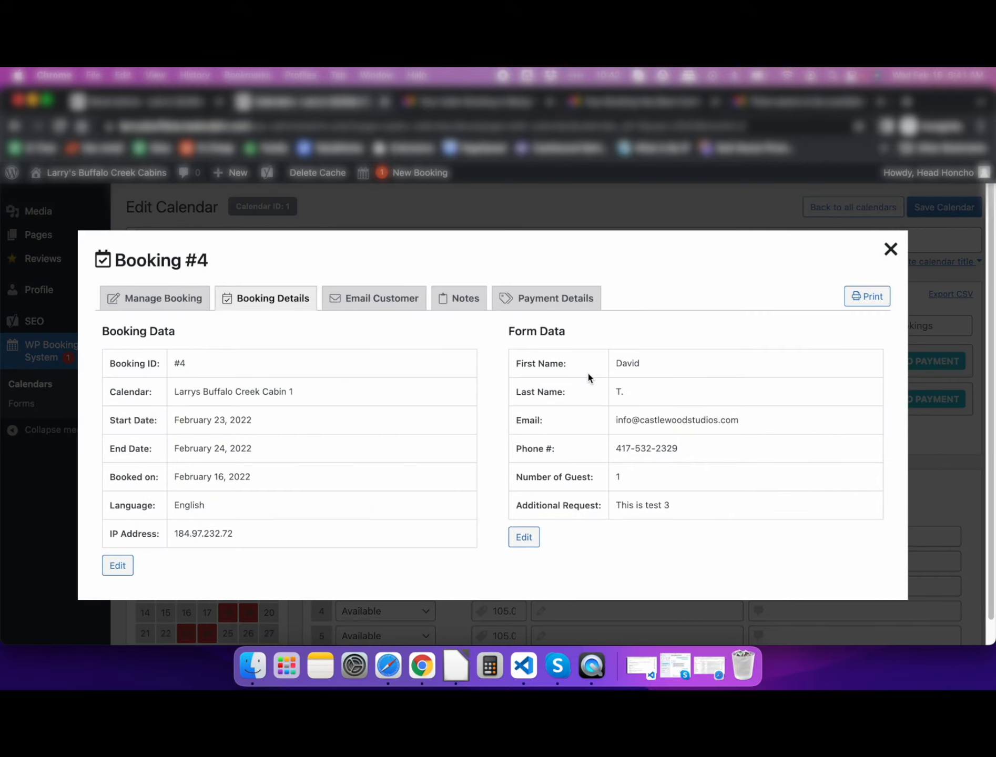
left_click(890, 250)
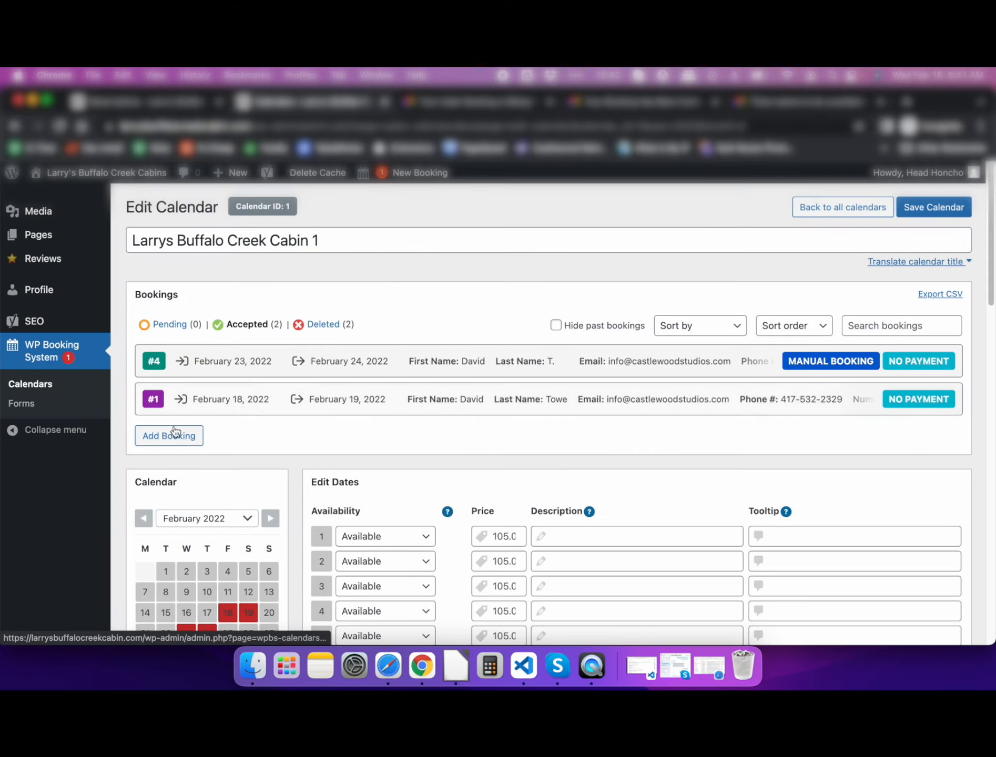
scroll(124, 488, "down", 3)
scroll(123, 491, "up", 3)
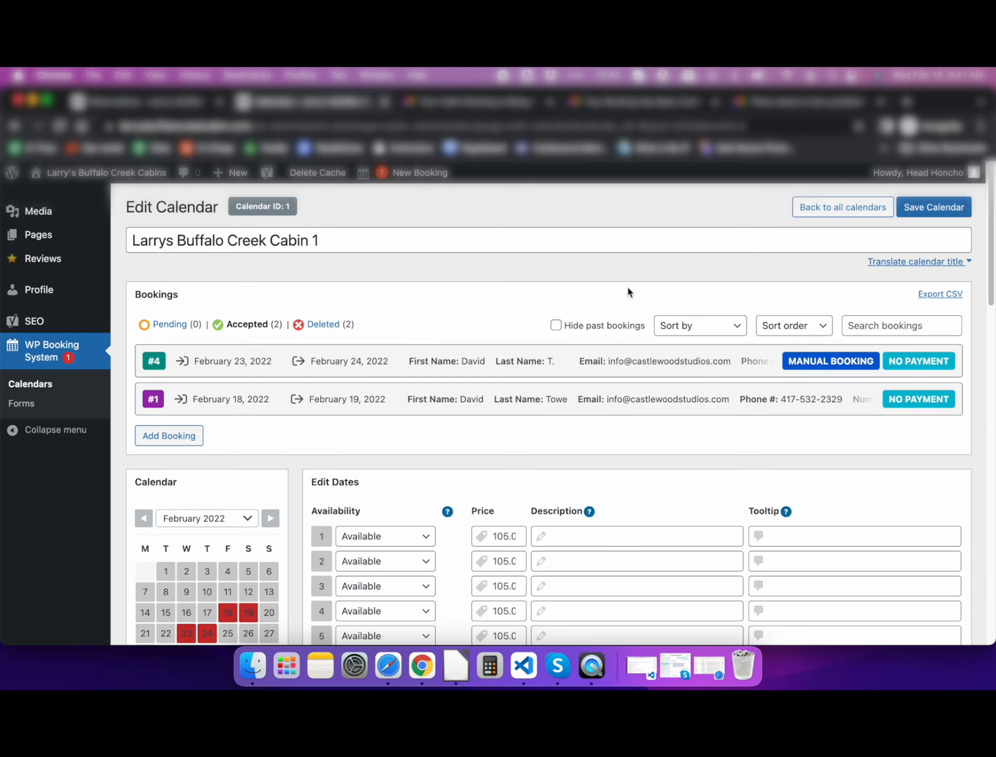
mouse_move(941, 173)
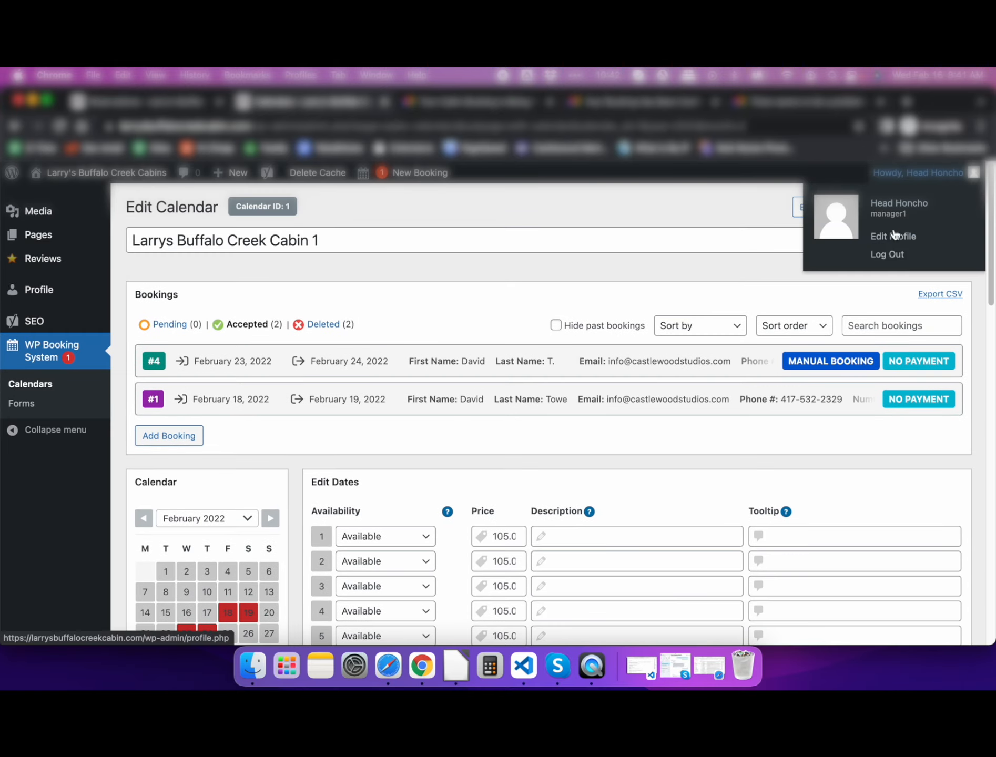
left_click(880, 255)
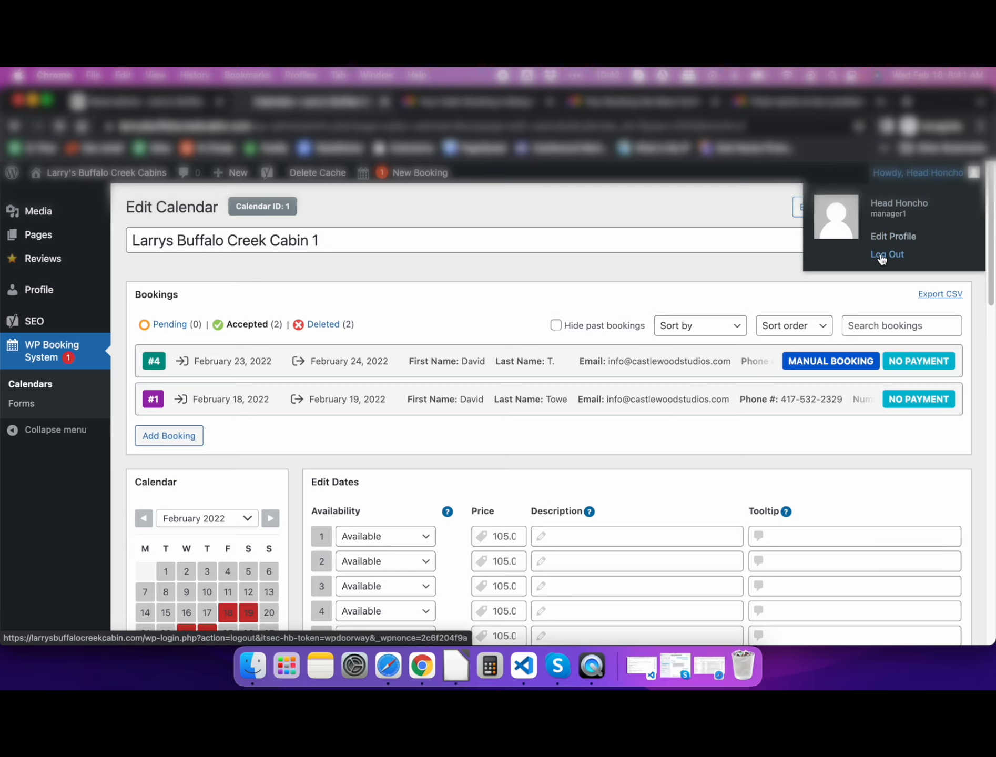